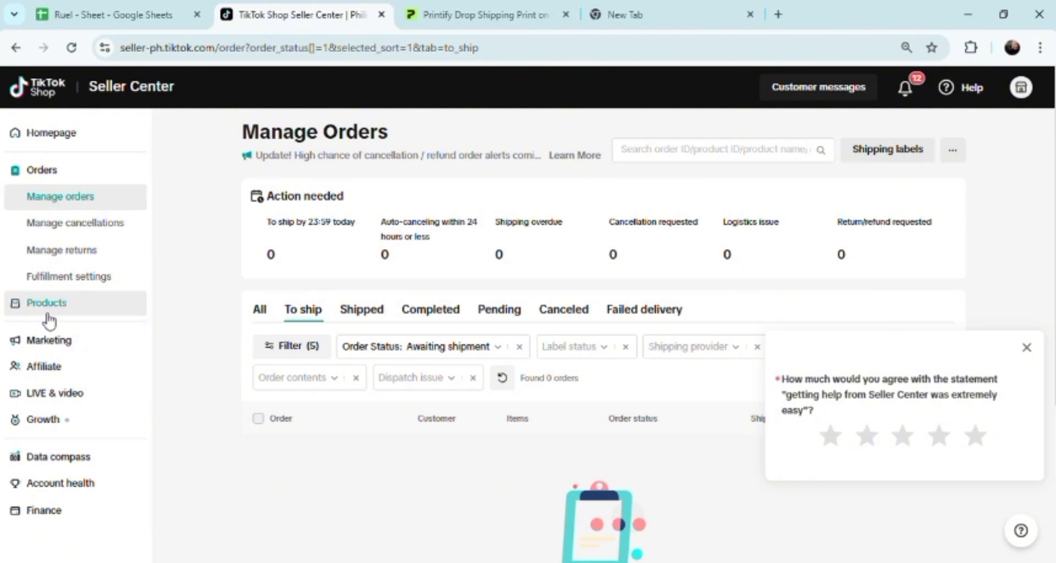
Open product management in TikTok Shop Seller Center and start adding a new product.
{"action": "left_click", "coordinate": [48, 312]}
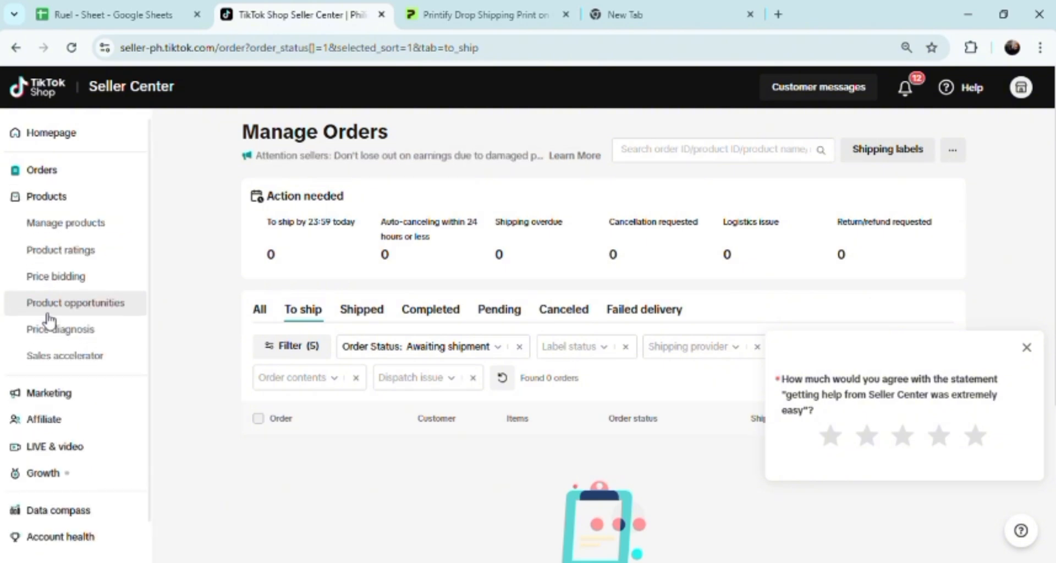
{"action": "left_click", "coordinate": [97, 228]}
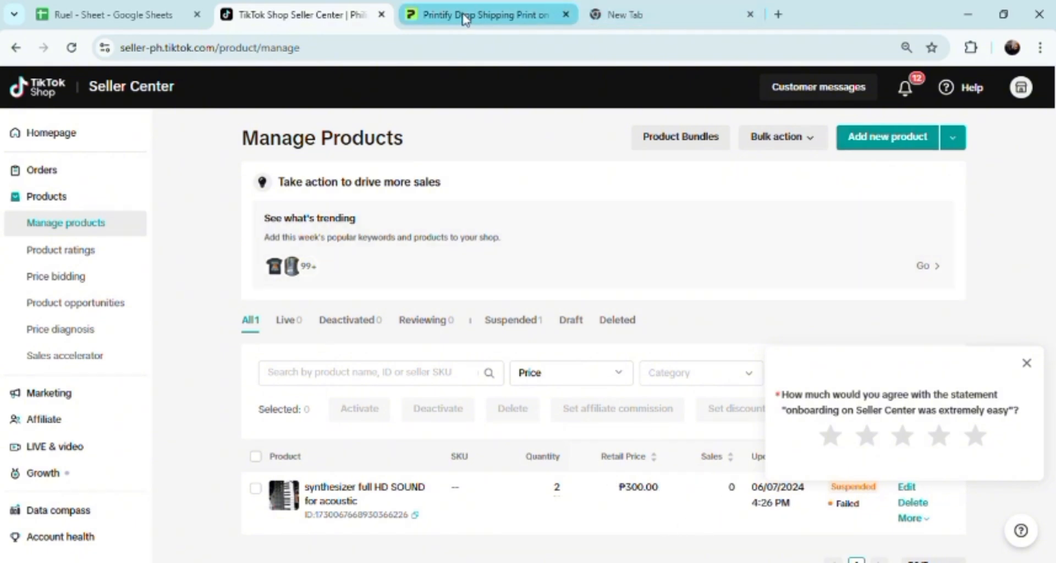
{"action": "left_click", "coordinate": [884, 139]}
Switch to Printify and start designing a new product based on the Unisex Jersey Short Sleeve Tee with Printify Choice.
{"action": "left_click", "coordinate": [595, 11]}
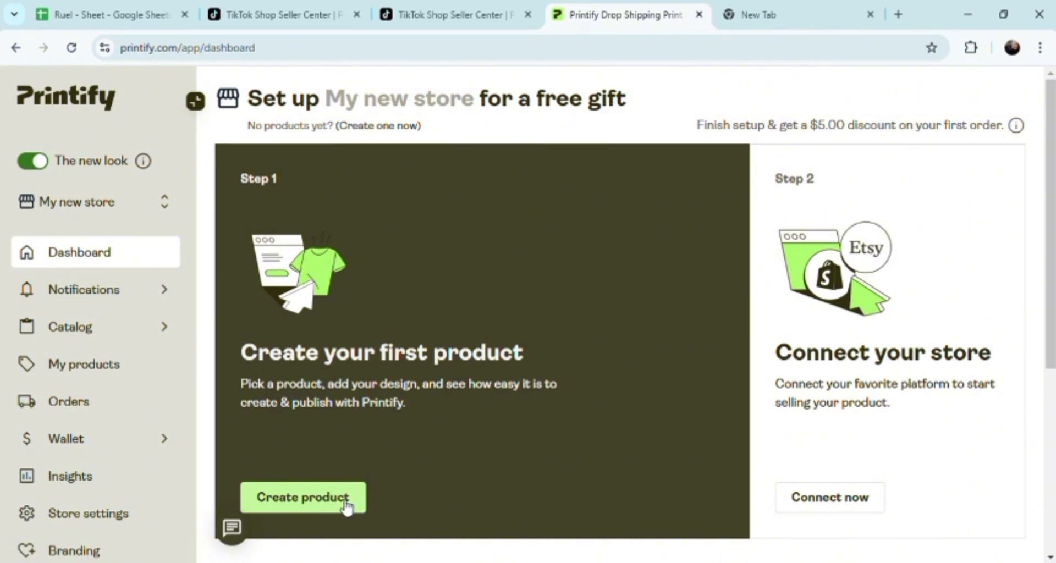
{"action": "left_click", "coordinate": [346, 506]}
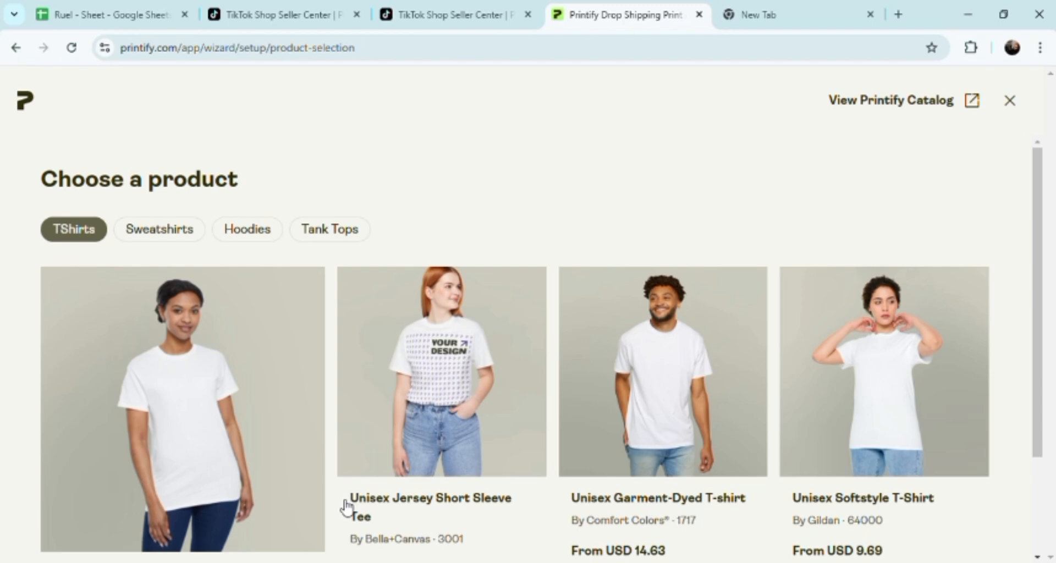
{"action": "left_click", "coordinate": [347, 506]}
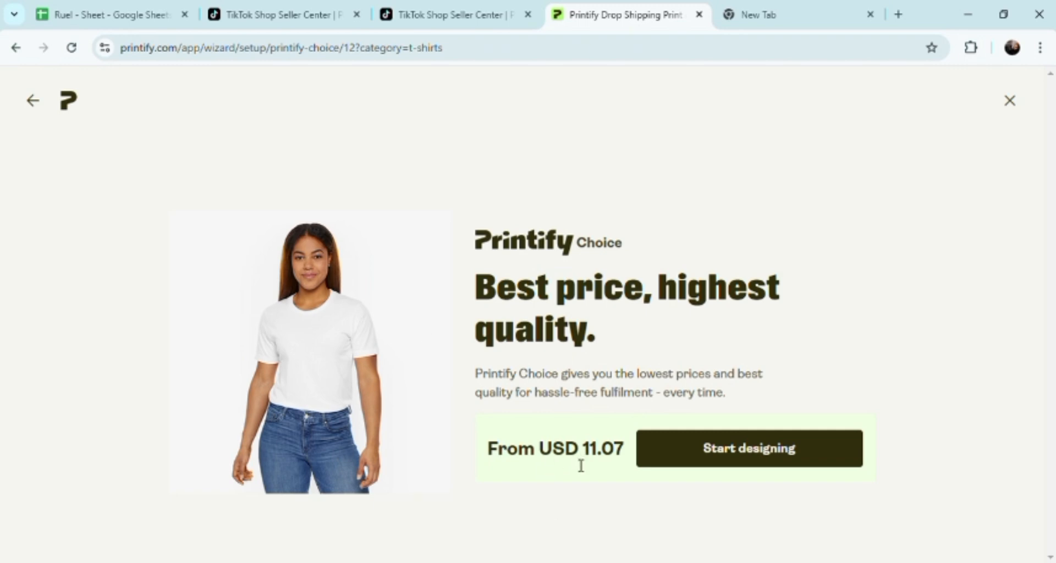
{"action": "left_click", "coordinate": [699, 464]}
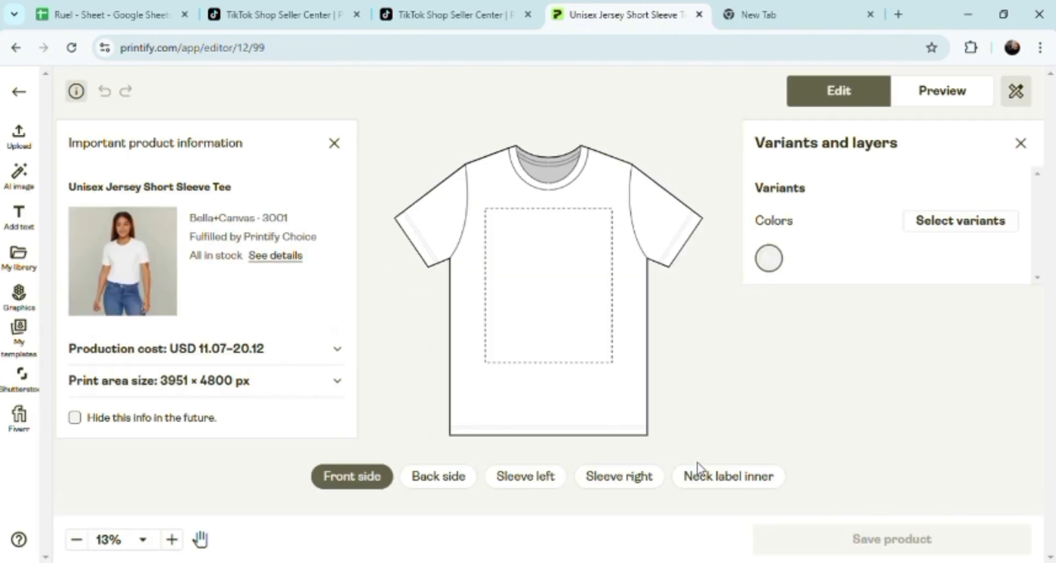
Look through the shirt's color variants and the art styles offered by the AI image generator.
{"action": "left_click", "coordinate": [962, 223]}
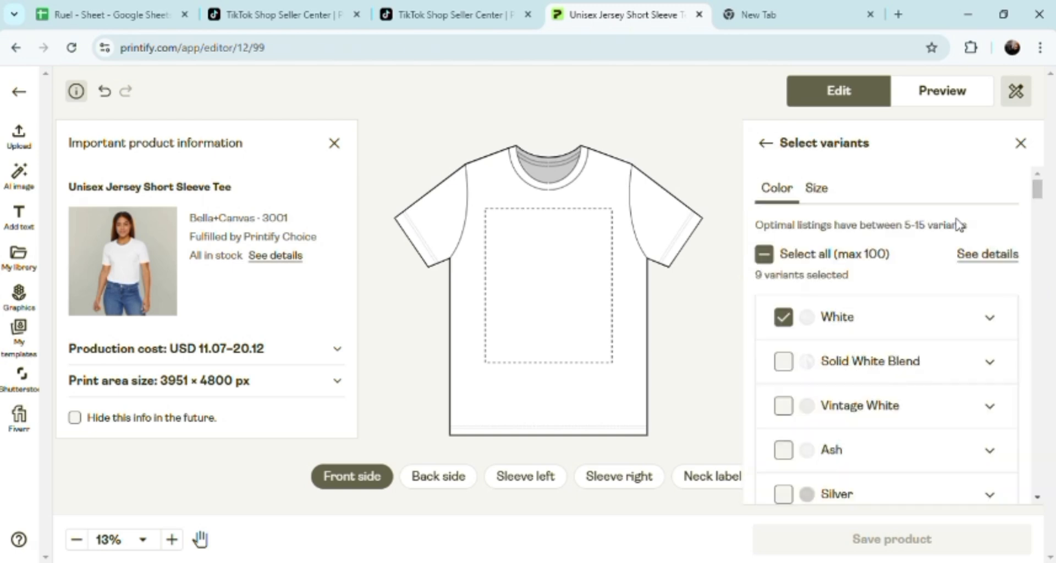
{"action": "left_click", "coordinate": [709, 419]}
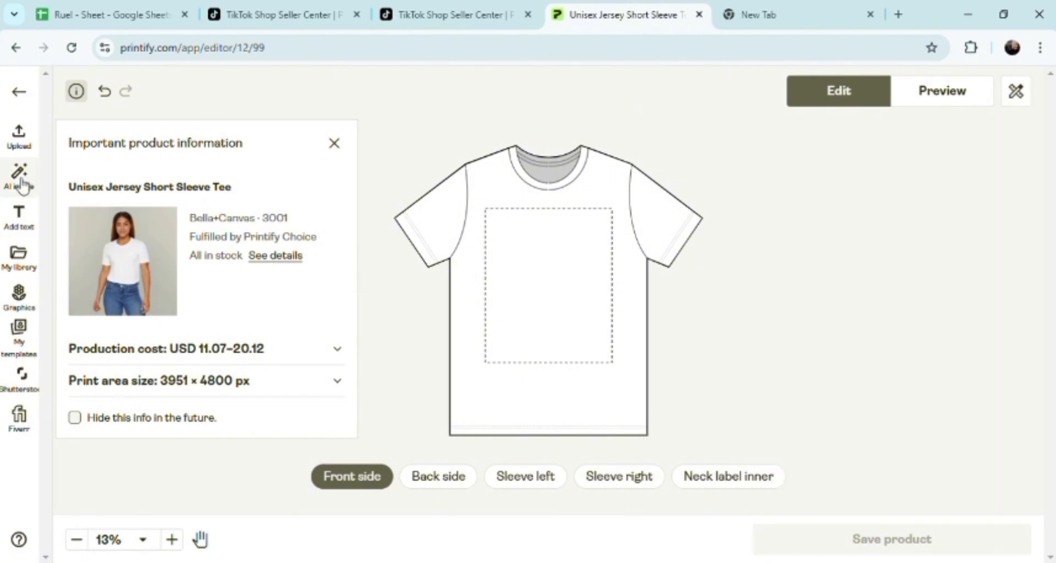
{"action": "left_click", "coordinate": [22, 185]}
{"action": "left_click", "coordinate": [87, 327]}
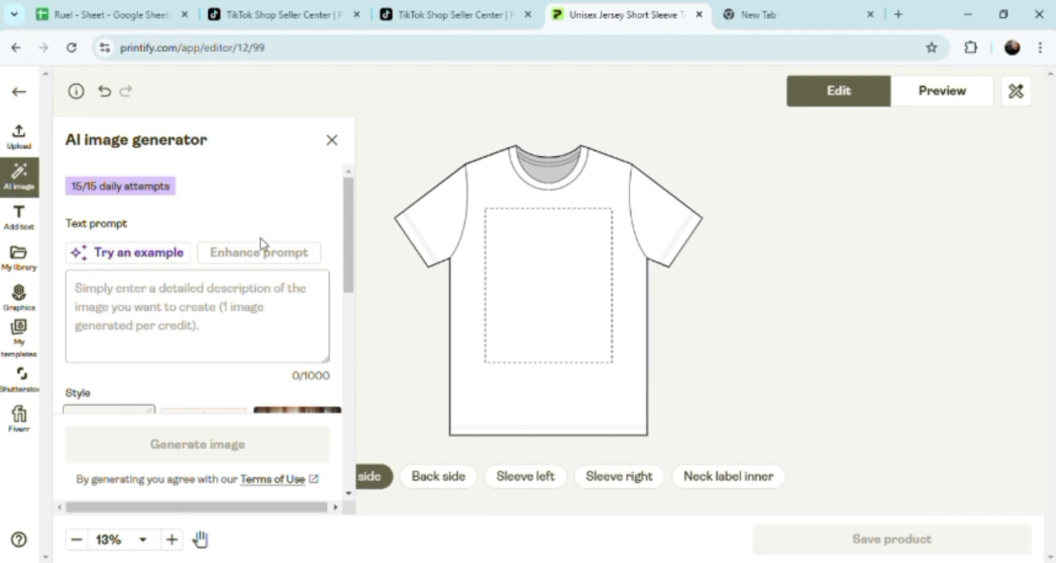
{"action": "left_click_drag", "start_coordinate": [349, 228], "coordinate": [348, 343]}
{"action": "left_click", "coordinate": [127, 376]}
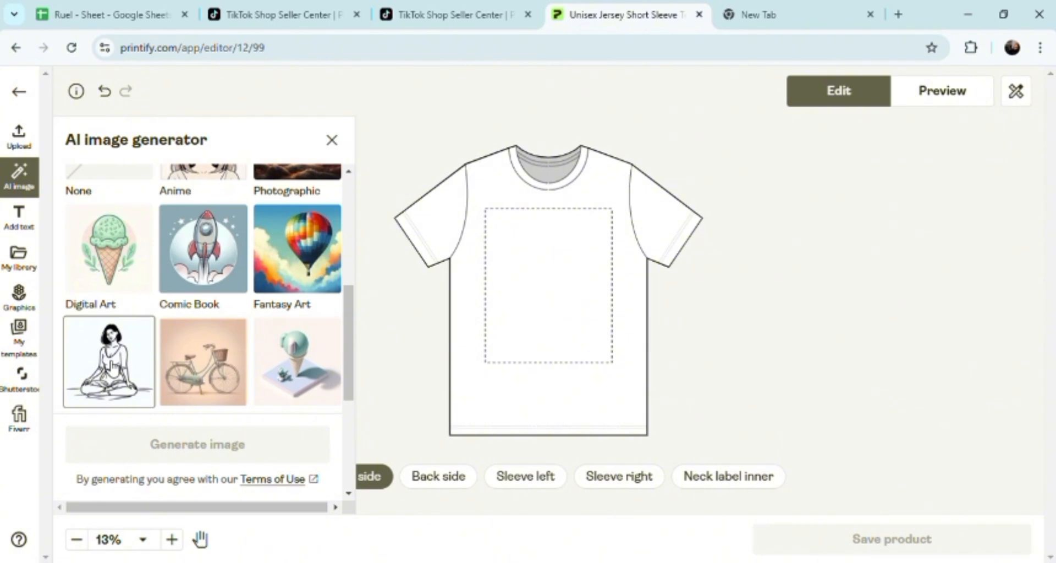
{"action": "left_click_drag", "start_coordinate": [110, 367], "coordinate": [549, 281]}
{"action": "left_click_drag", "start_coordinate": [348, 389], "coordinate": [356, 252]}
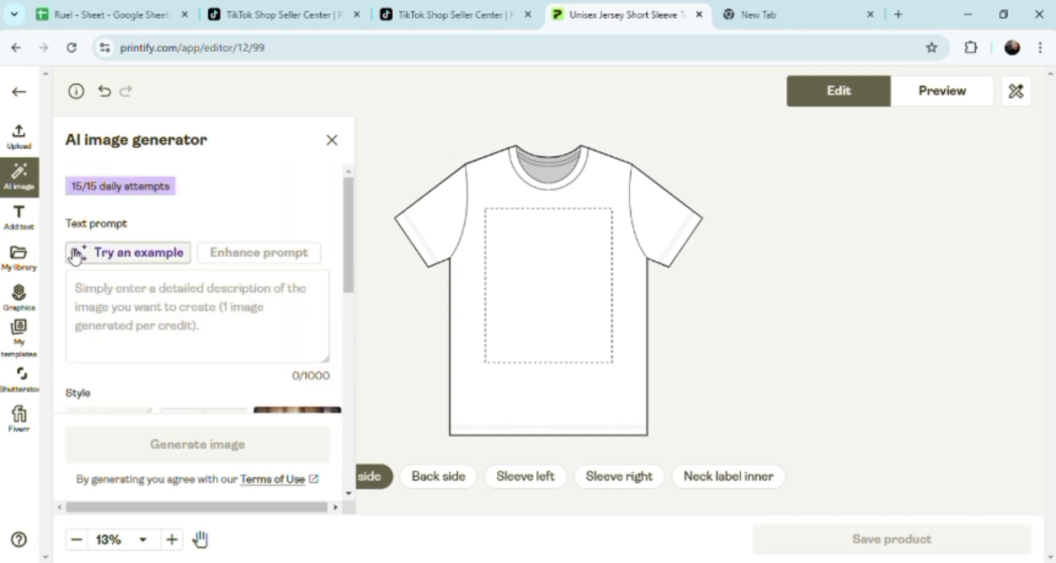
Add a text layer in the Abril Fatface font to the shirt front, reading "logo here.", and start a second line.
{"action": "left_click", "coordinate": [31, 226]}
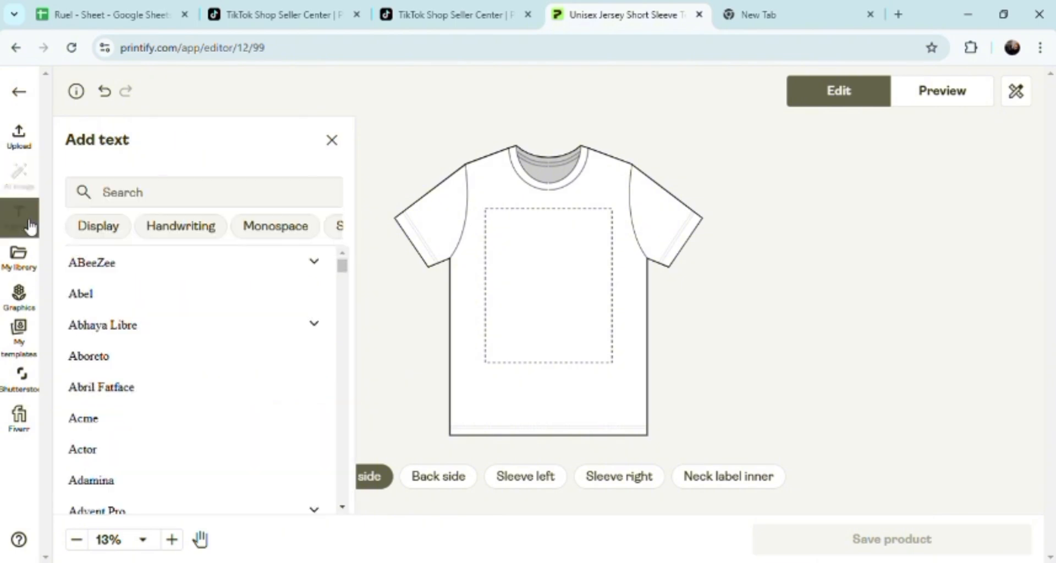
{"action": "left_click", "coordinate": [128, 391]}
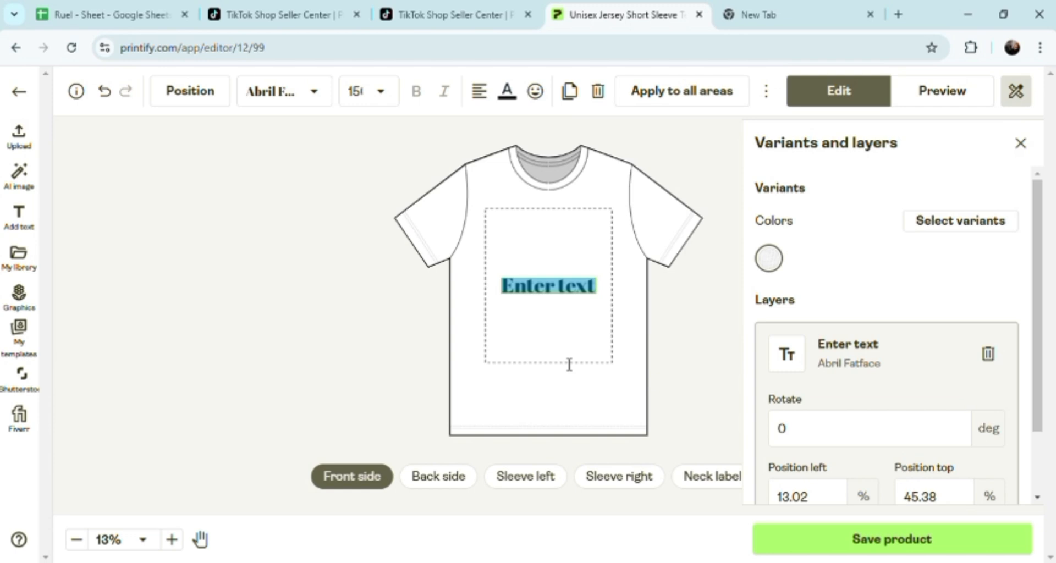
{"action": "type", "text": "logo"}
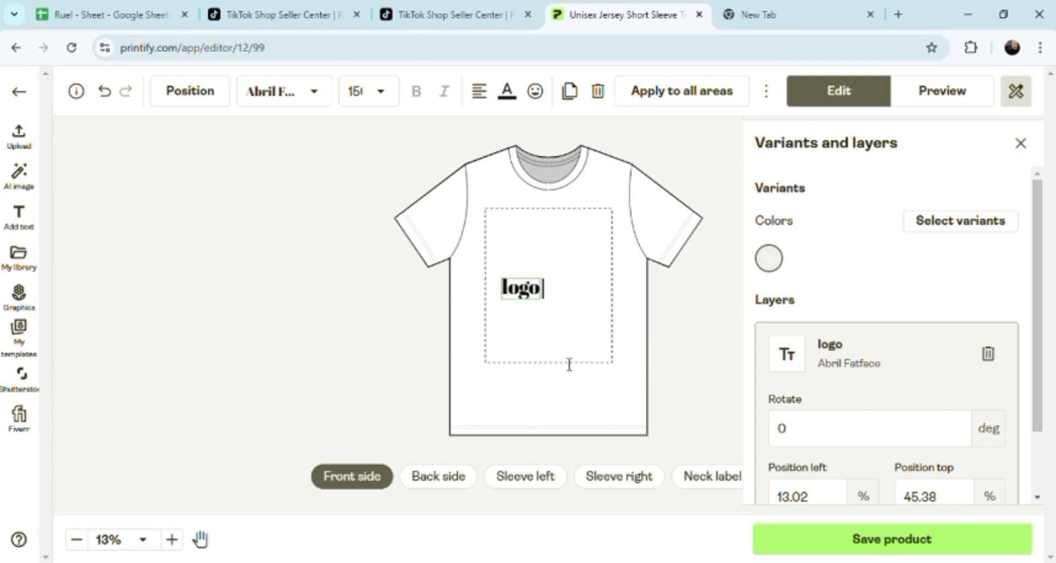
{"action": "type", "text": " here"}
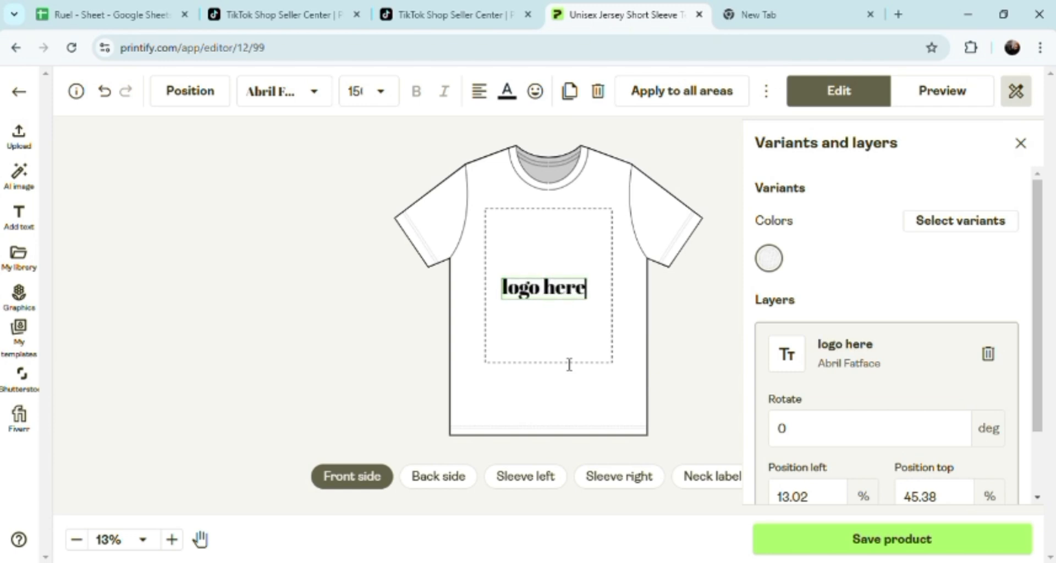
{"action": "type", "text": "."}
{"action": "key", "text": "Return"}
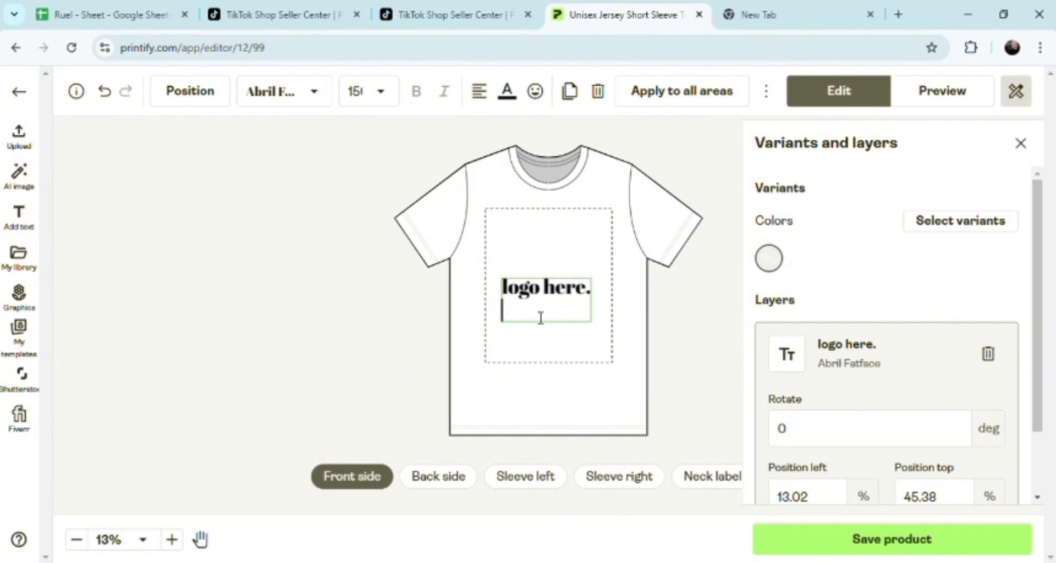
{"action": "type", "text": "make"}
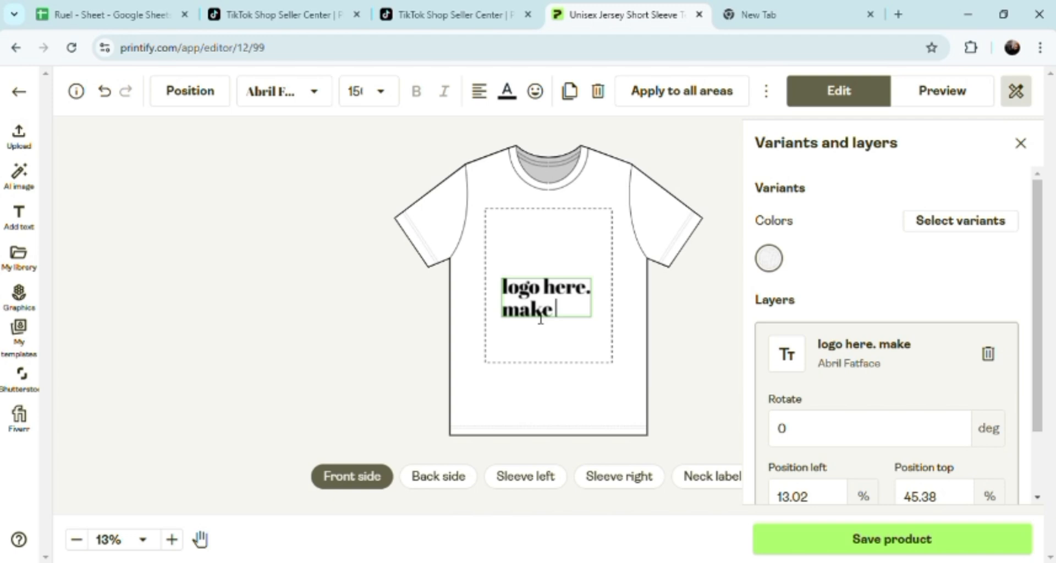
{"action": "key", "text": "BackSpace"}
{"action": "key", "text": "BackSpace"}
{"action": "key", "text": "BackSpace"}
{"action": "key", "text": "BackSpace"}
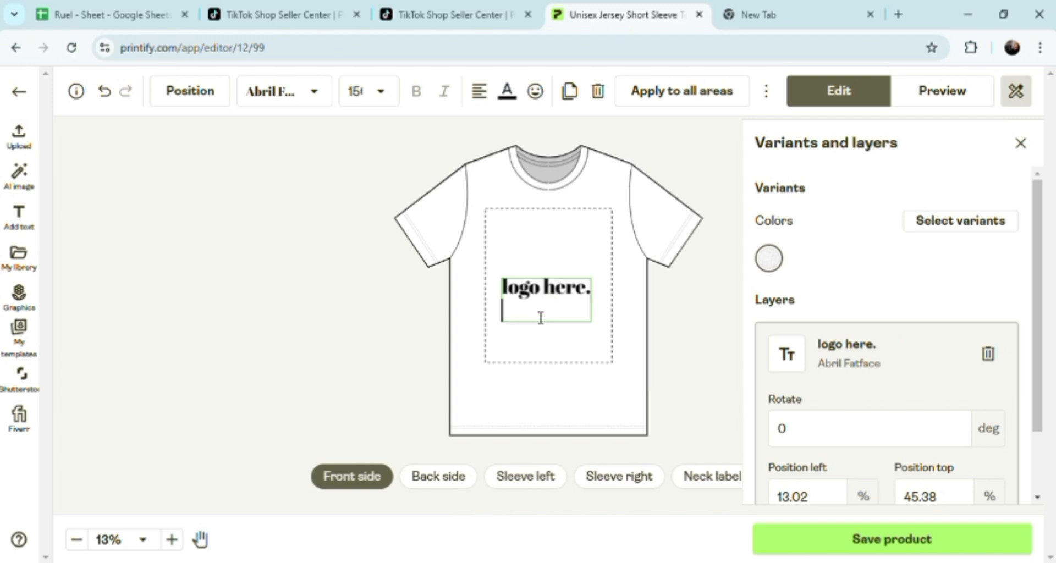
Enter "2323456" as the second line of the shirt text and finish editing it.
{"action": "type", "text": "2"}
{"action": "key", "text": "BackSpace"}
{"action": "type", "text": "2323"}
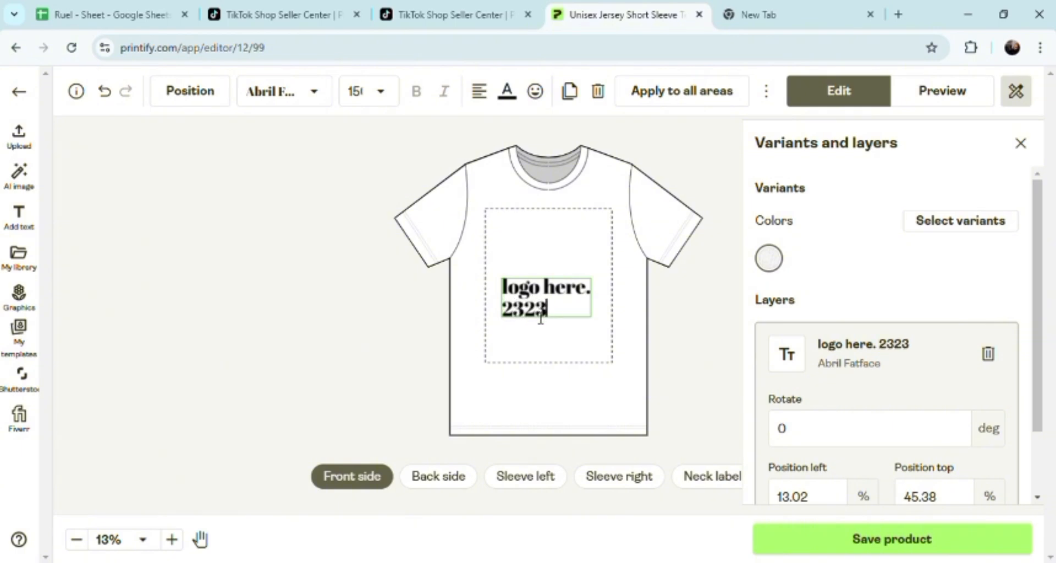
{"action": "type", "text": "456"}
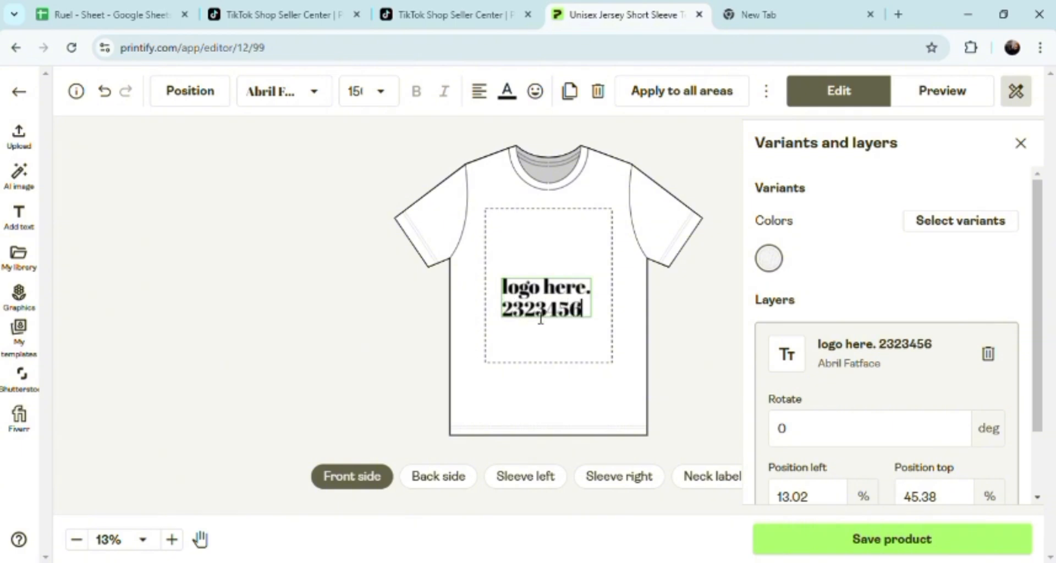
{"action": "left_click", "coordinate": [181, 376]}
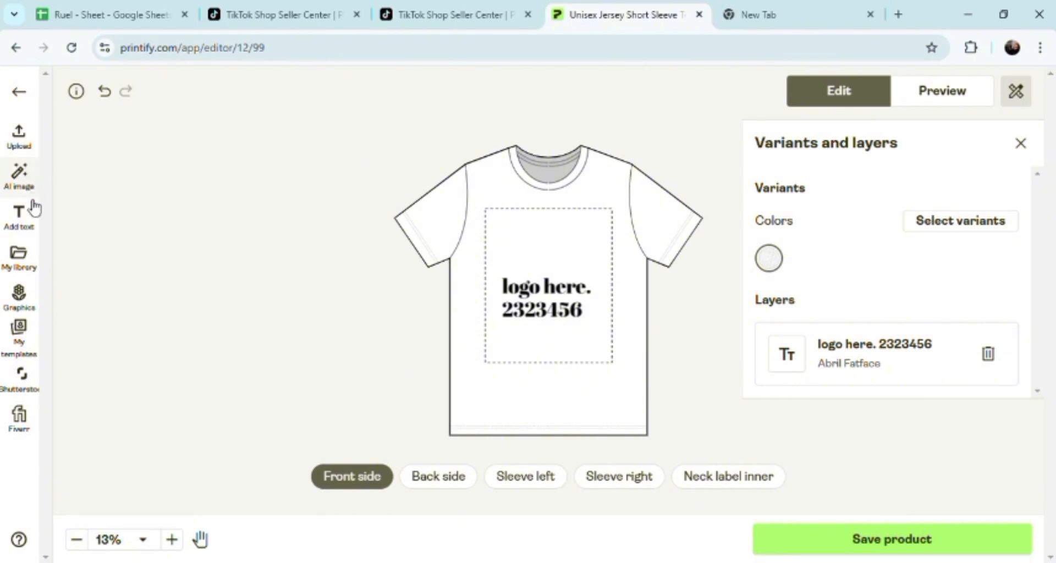
Look through the upload sources, saved templates and ready-made graphics available for the design.
{"action": "left_click", "coordinate": [24, 144]}
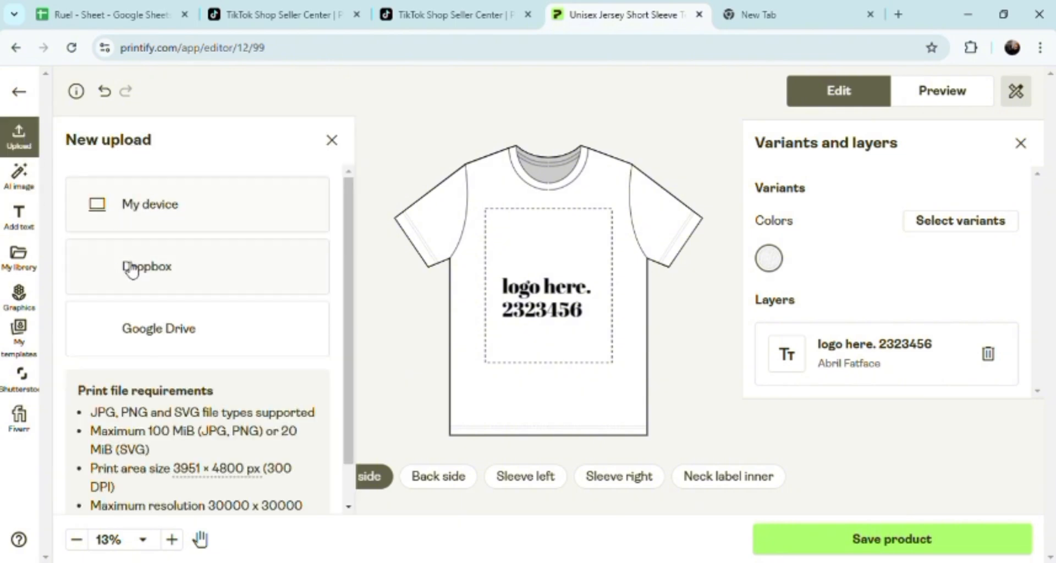
{"action": "left_click", "coordinate": [26, 322]}
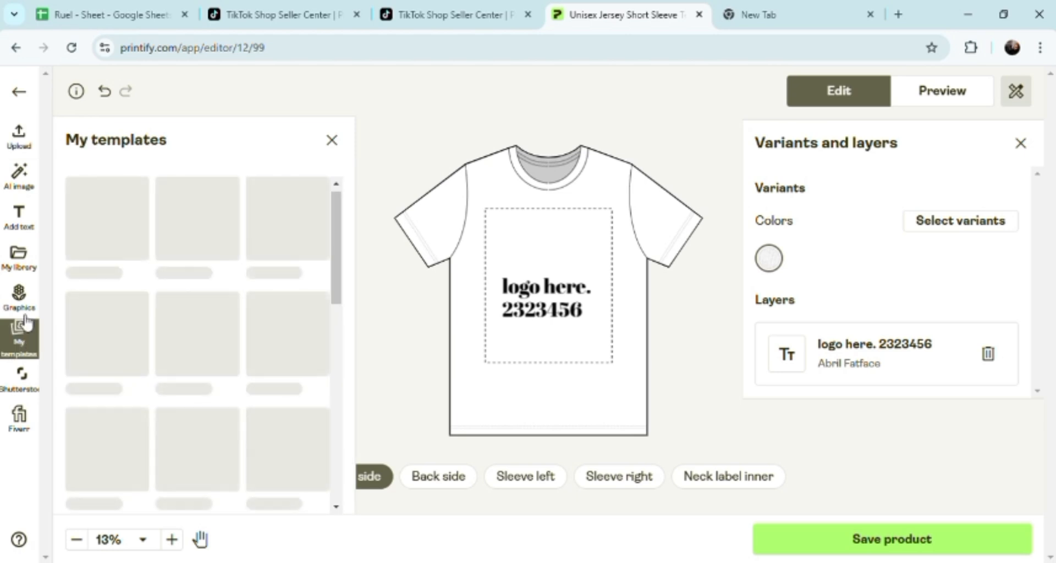
{"action": "left_click", "coordinate": [20, 296]}
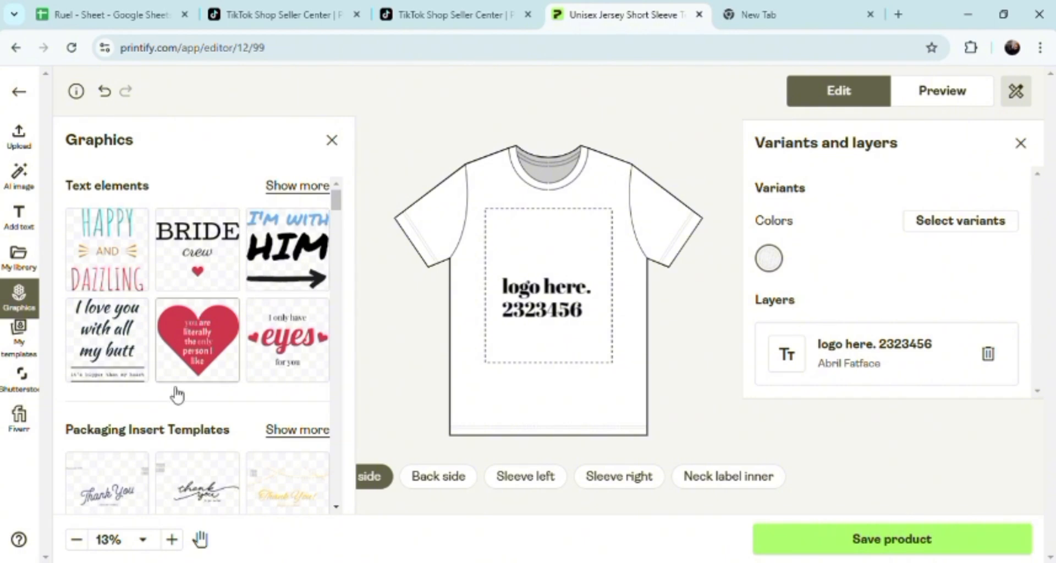
Erase both lines of the text on the shirt front.
{"action": "left_click", "coordinate": [589, 322]}
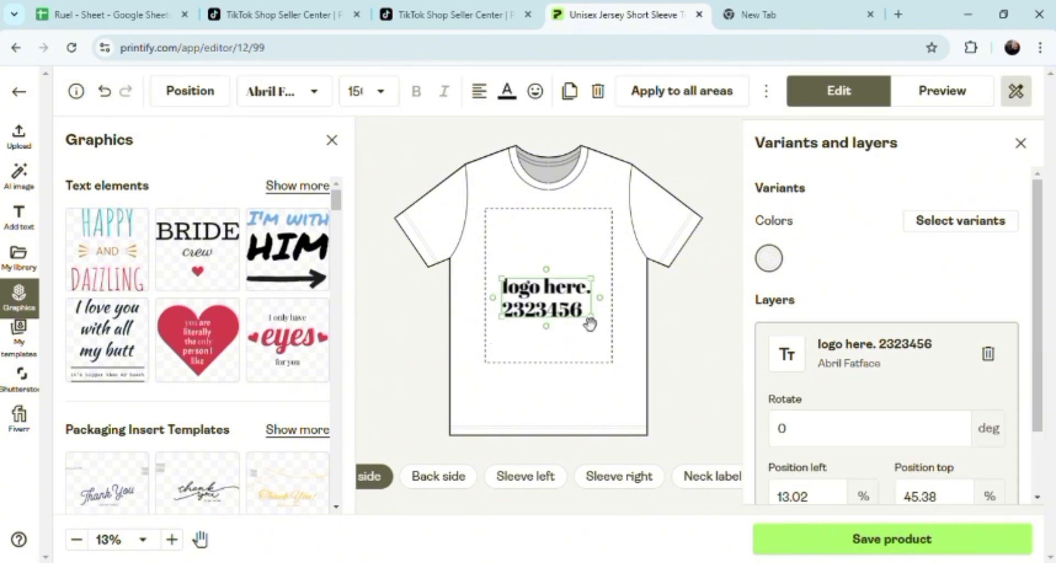
{"action": "double_click", "coordinate": [572, 309]}
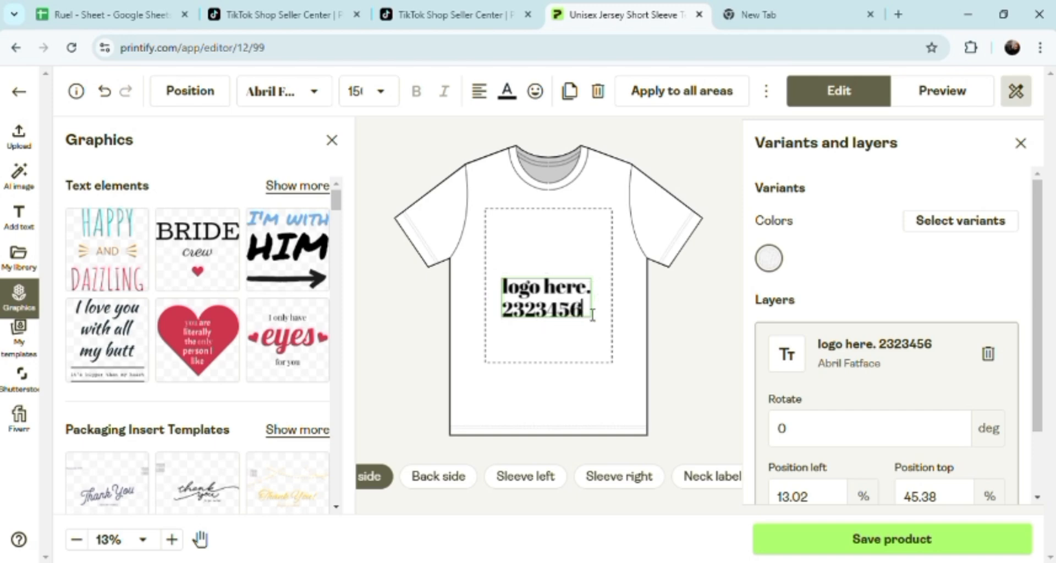
{"action": "key", "text": "BackSpace"}
{"action": "key", "text": "BackSpace"}
{"action": "key", "text": "BackSpace"}
{"action": "key", "text": "BackSpace"}
{"action": "key", "text": "BackSpace"}
{"action": "key", "text": "BackSpace"}
{"action": "key", "text": "BackSpace"}
{"action": "key", "text": "BackSpace"}
{"action": "key", "text": "BackSpace"}
{"action": "key", "text": "BackSpace"}
{"action": "key", "text": "BackSpace"}
{"action": "key", "text": "BackSpace"}
{"action": "key", "text": "BackSpace"}
{"action": "key", "text": "BackSpace"}
{"action": "key", "text": "BackSpace"}
{"action": "key", "text": "BackSpace"}
{"action": "key", "text": "BackSpace"}
{"action": "key", "text": "BackSpace"}
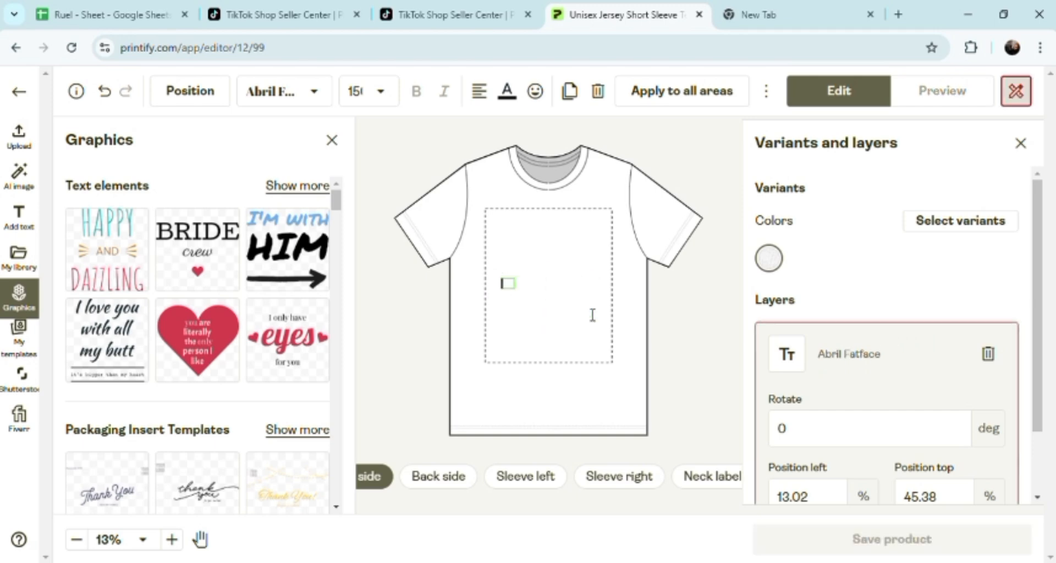
Add the stars-and-stripes LOVE graphic with the donut and flip-flops to the shirt front.
{"action": "scroll", "coordinate": [337, 225], "scroll_direction": "down", "scroll_amount": 2}
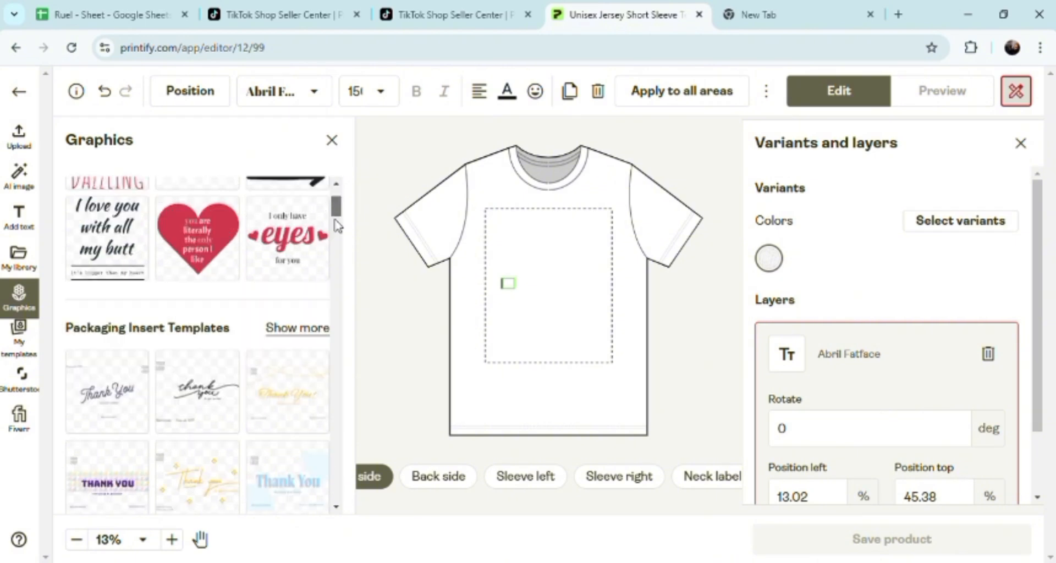
{"action": "scroll", "coordinate": [336, 226], "scroll_direction": "down", "scroll_amount": 4}
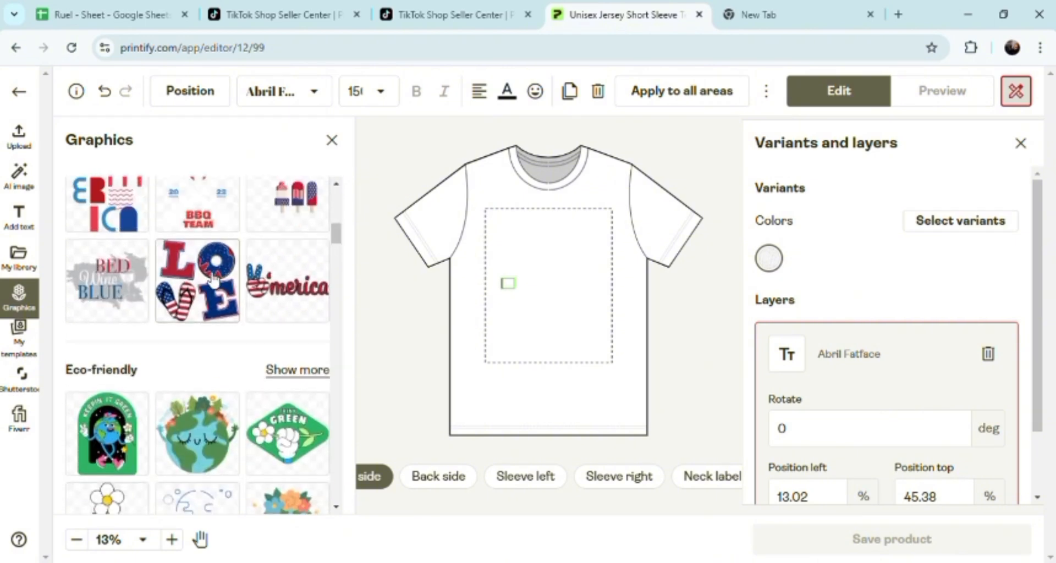
{"action": "left_click", "coordinate": [214, 280]}
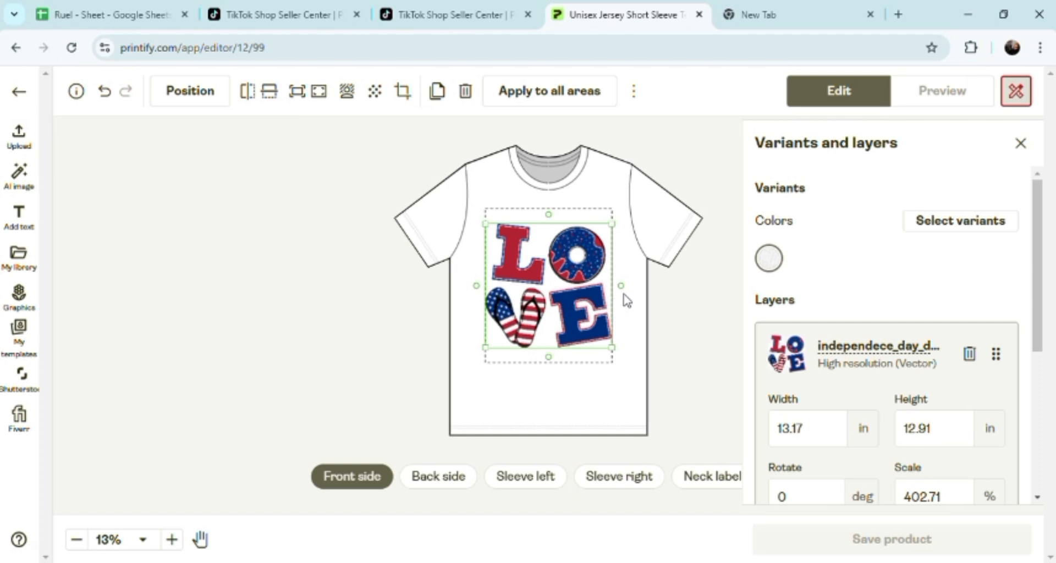
Rotate the LOVE graphic to about 359 degrees and reposition it within the shirt's front print area.
{"action": "left_click_drag", "start_coordinate": [627, 295], "coordinate": [601, 231]}
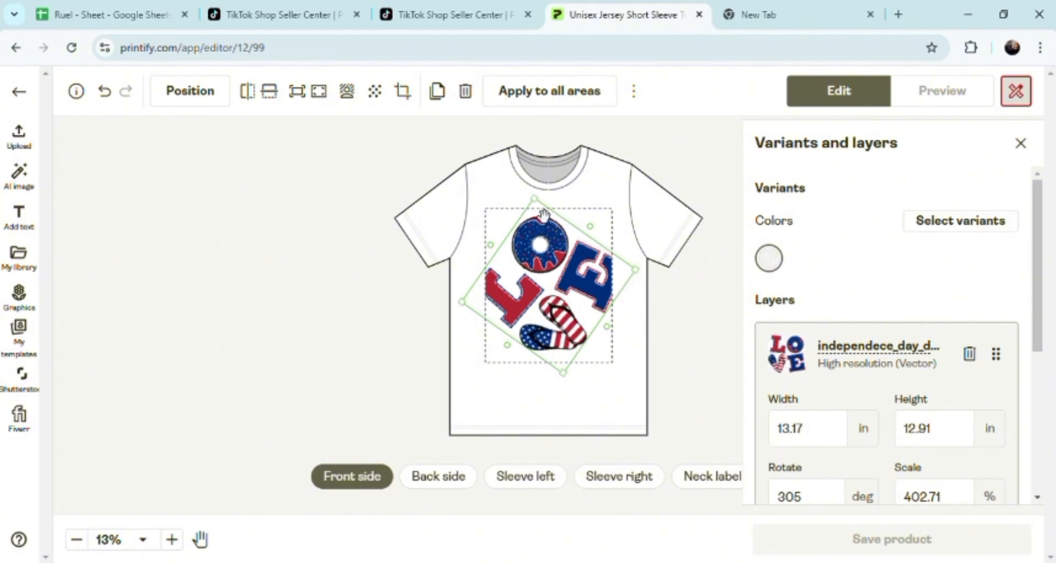
{"action": "mouse_move", "coordinate": [544, 212]}
{"action": "left_mouse_down"}
{"action": "mouse_move", "coordinate": [587, 214]}
{"action": "mouse_move", "coordinate": [547, 207]}
{"action": "left_mouse_up"}
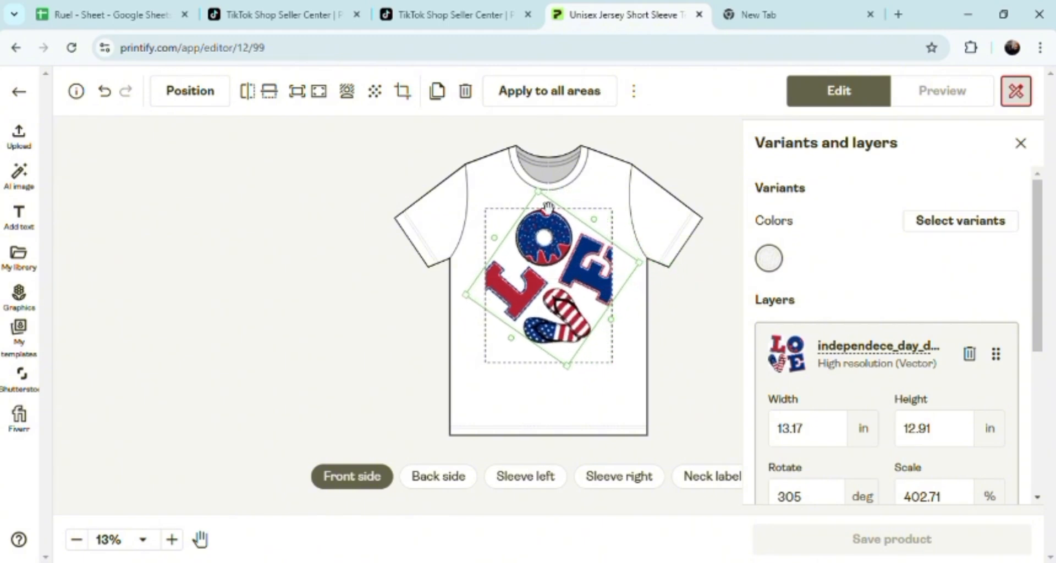
{"action": "left_click", "coordinate": [570, 379]}
{"action": "left_click_drag", "start_coordinate": [494, 238], "coordinate": [562, 184]}
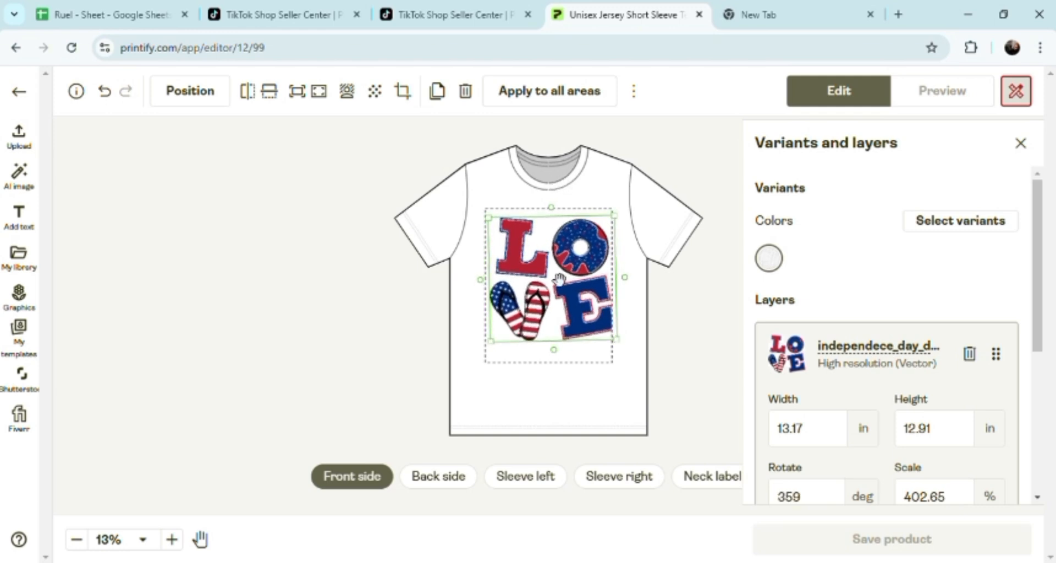
{"action": "left_click_drag", "start_coordinate": [561, 282], "coordinate": [558, 287]}
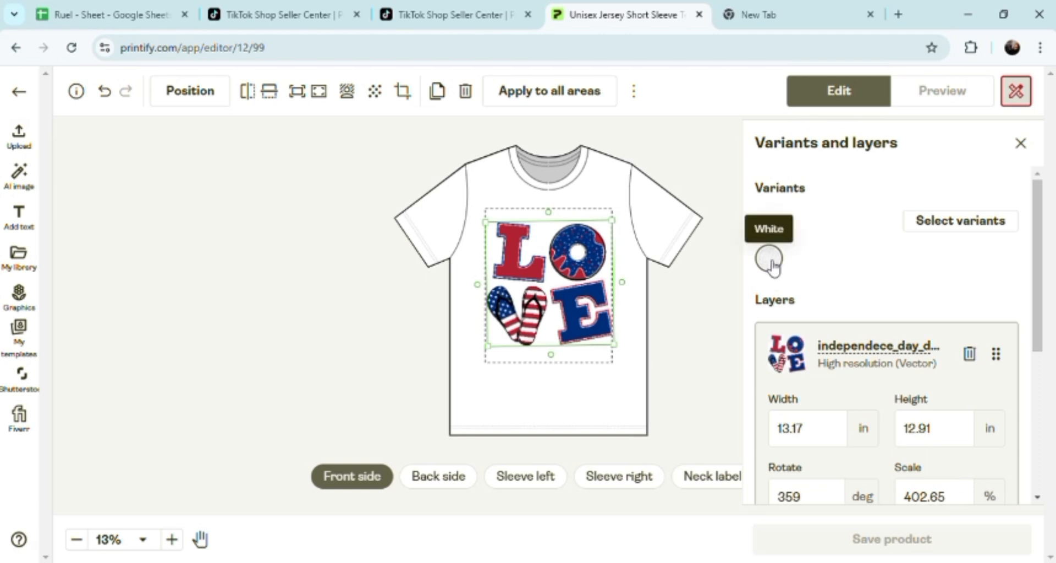
Add the Black shirt in size XS to the product's selected variants.
{"action": "left_click", "coordinate": [976, 228]}
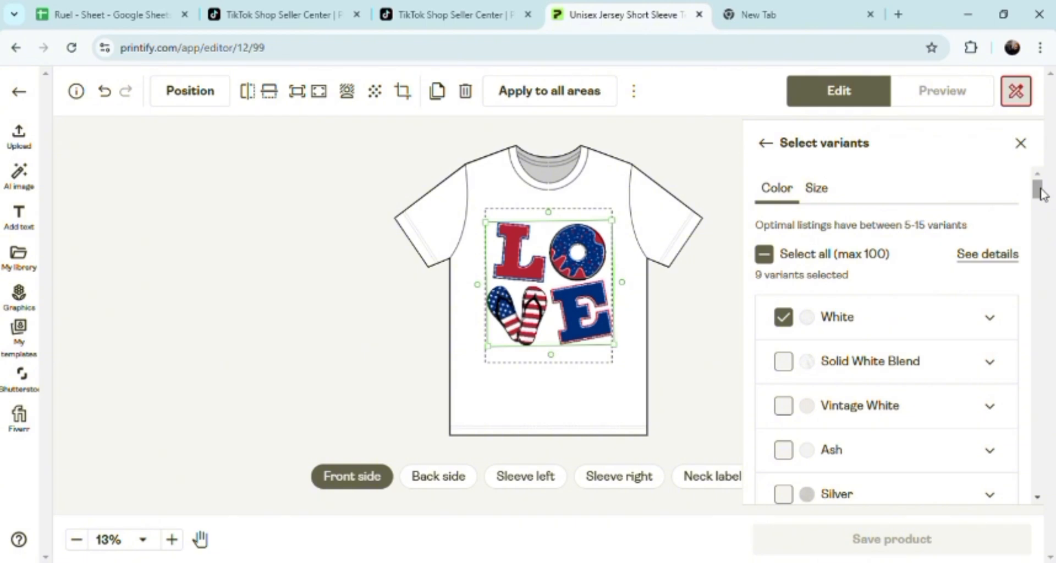
{"action": "left_click_drag", "start_coordinate": [1041, 193], "coordinate": [1044, 235]}
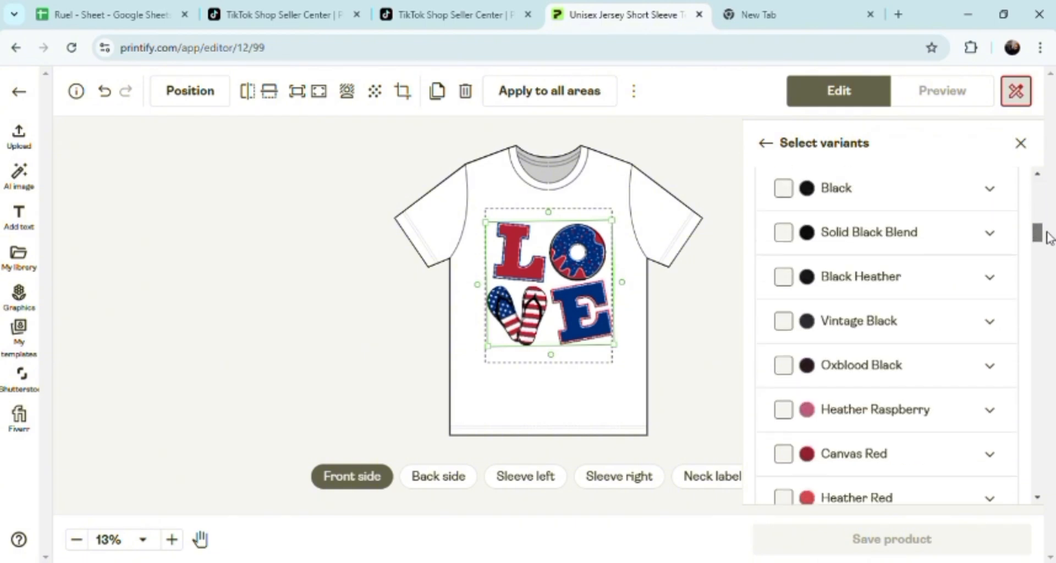
{"action": "left_click", "coordinate": [803, 195]}
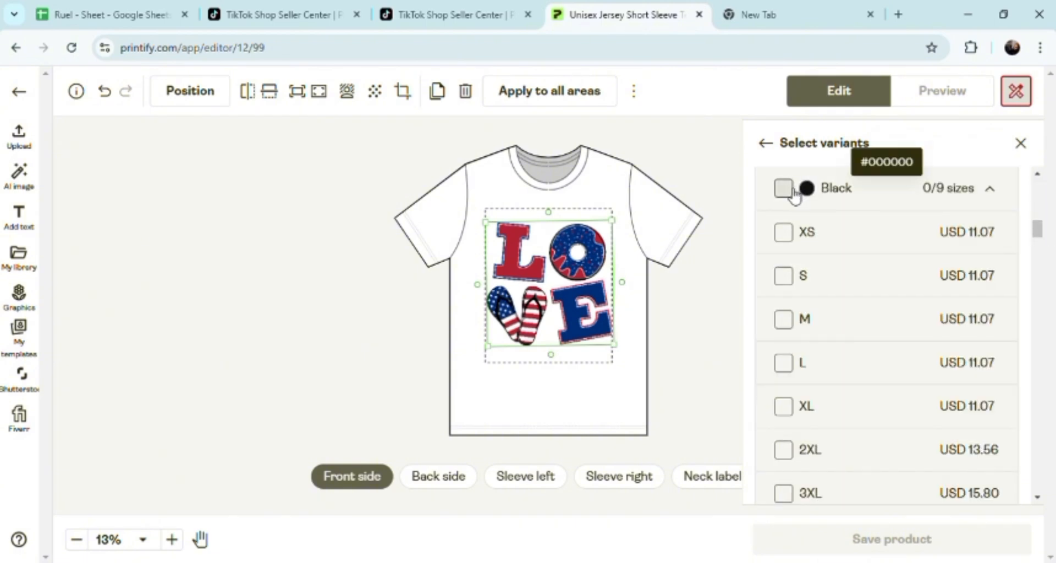
{"action": "left_click", "coordinate": [794, 236]}
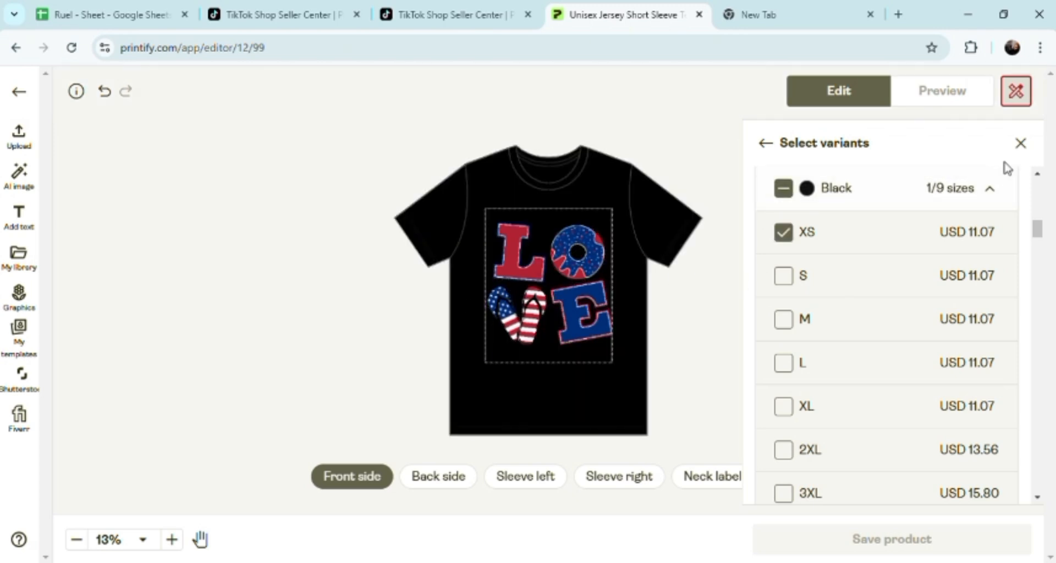
{"action": "left_click", "coordinate": [1021, 144]}
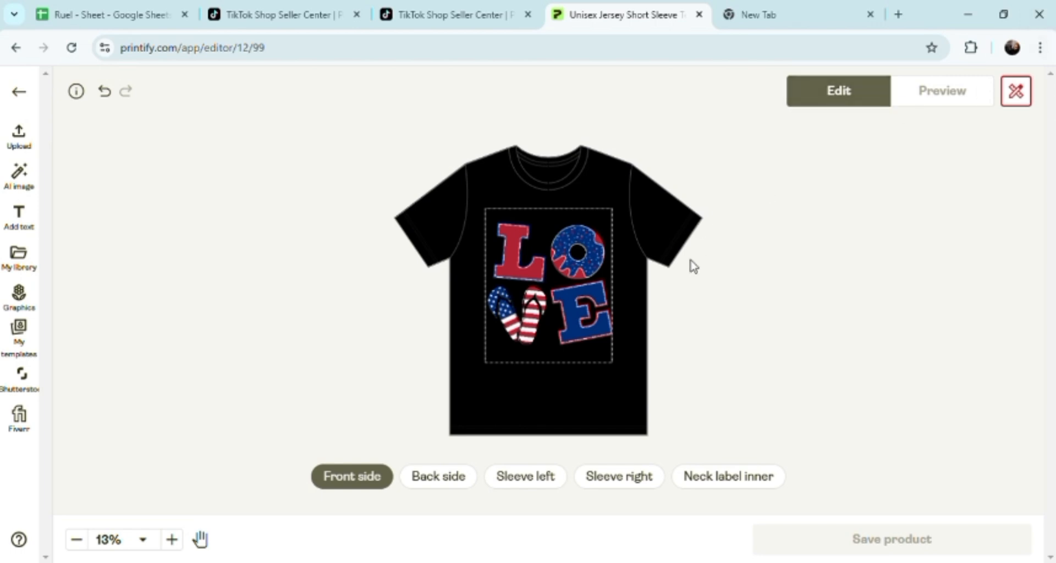
{"action": "left_click", "coordinate": [18, 141]}
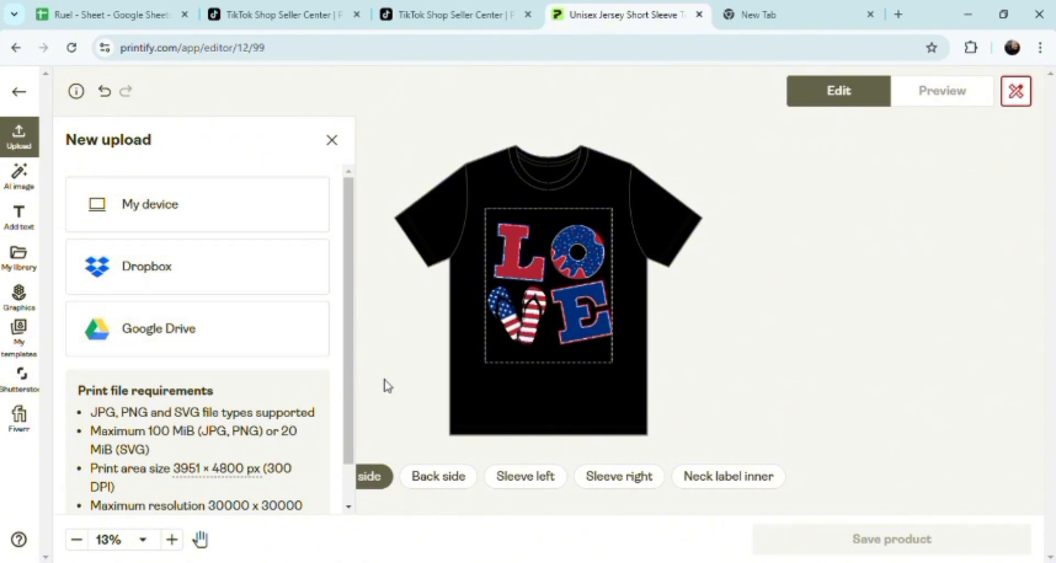
{"action": "left_click", "coordinate": [335, 143]}
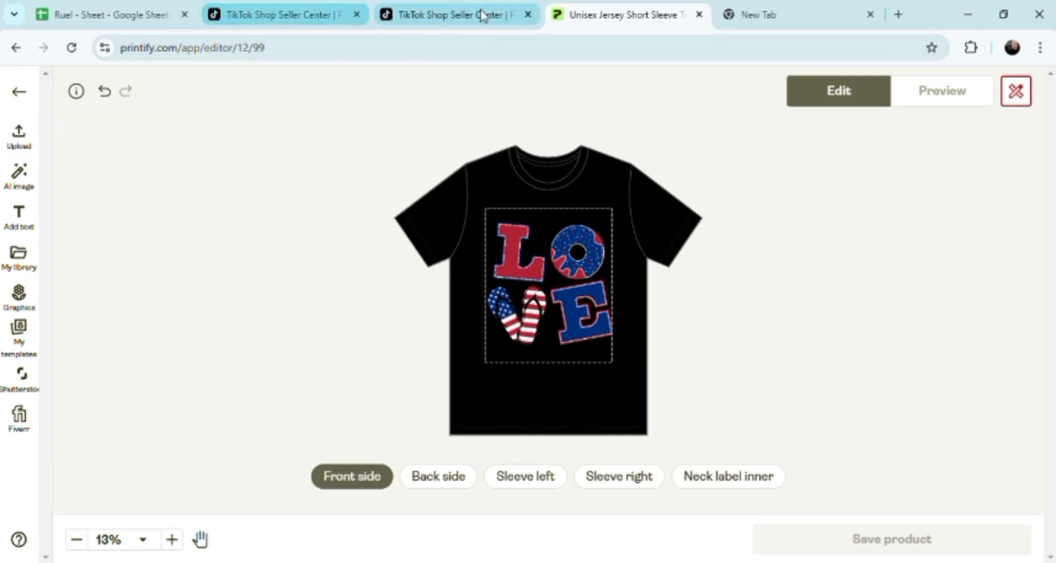
Switch to the TikTok Shop Seller Center add-product page and look over its image, name, category and description sections.
{"action": "left_click", "coordinate": [452, 15]}
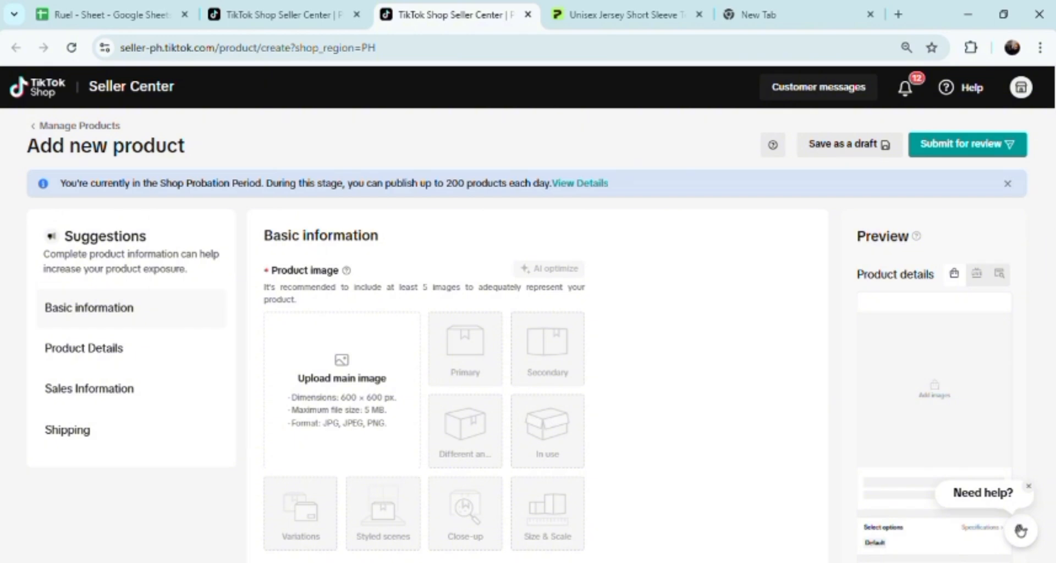
{"action": "scroll", "coordinate": [933, 341], "scroll_direction": "down", "scroll_amount": 3}
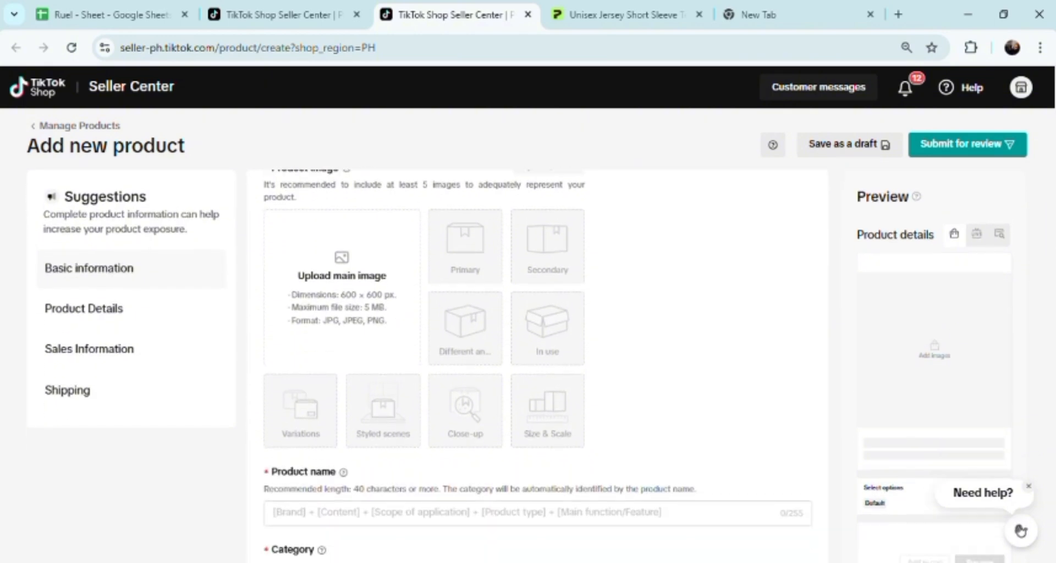
{"action": "scroll", "coordinate": [537, 352], "scroll_direction": "down", "scroll_amount": 1}
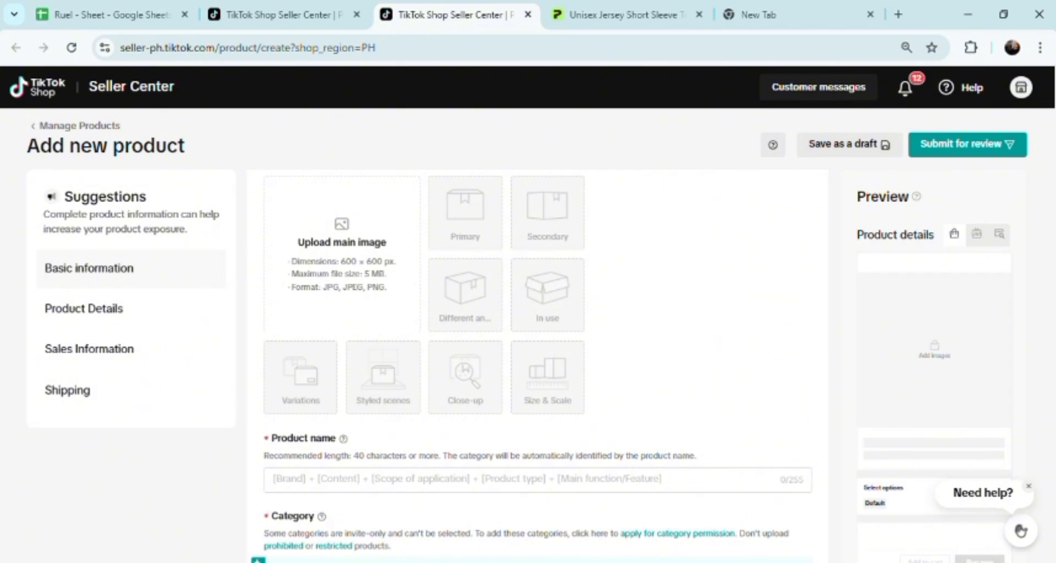
{"action": "mouse_move", "coordinate": [378, 276]}
{"action": "scroll", "coordinate": [1054, 390], "scroll_direction": "down", "scroll_amount": 8}
{"action": "scroll", "coordinate": [1053, 180], "scroll_direction": "up", "scroll_amount": 7}
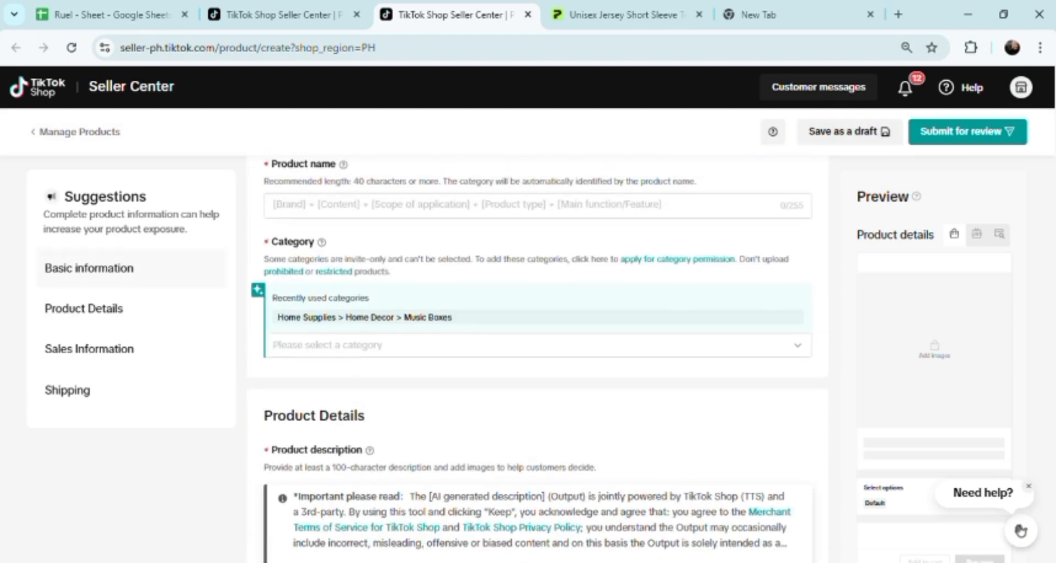
{"action": "scroll", "coordinate": [1053, 180], "scroll_direction": "down", "scroll_amount": 3}
Name the product "sample printify product 101".
{"action": "mouse_move", "coordinate": [1054, 229]}
{"action": "left_mouse_down"}
{"action": "mouse_move", "coordinate": [1054, 257]}
{"action": "mouse_move", "coordinate": [1054, 245]}
{"action": "left_mouse_up"}
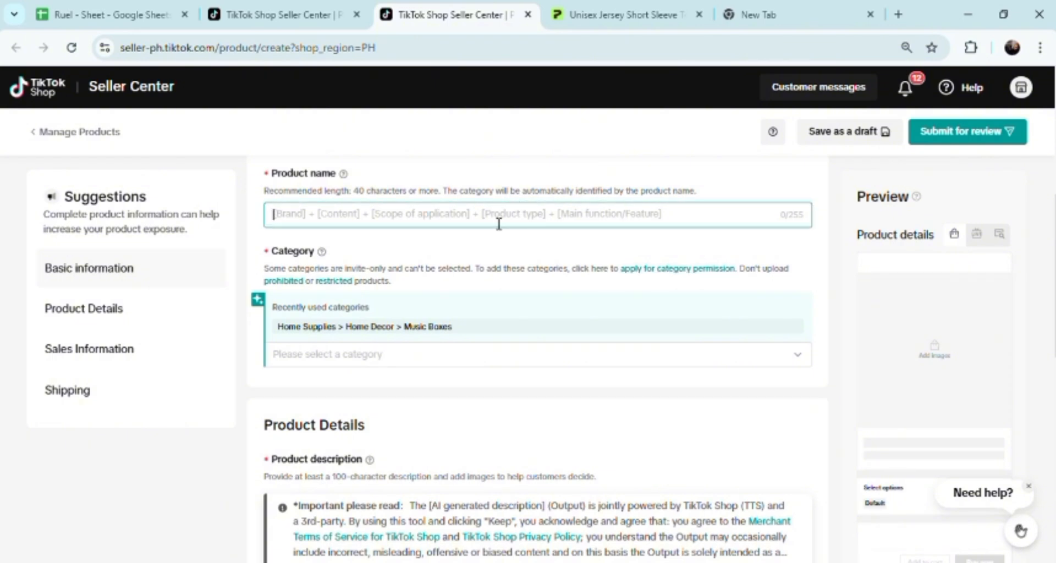
{"action": "type", "text": "sample printify product"}
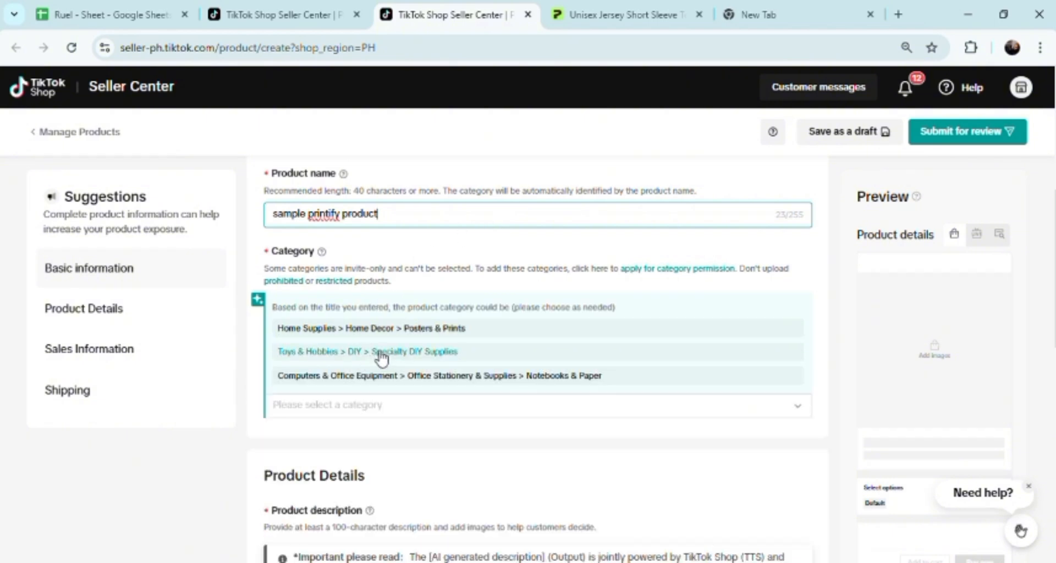
{"action": "left_click", "coordinate": [554, 474]}
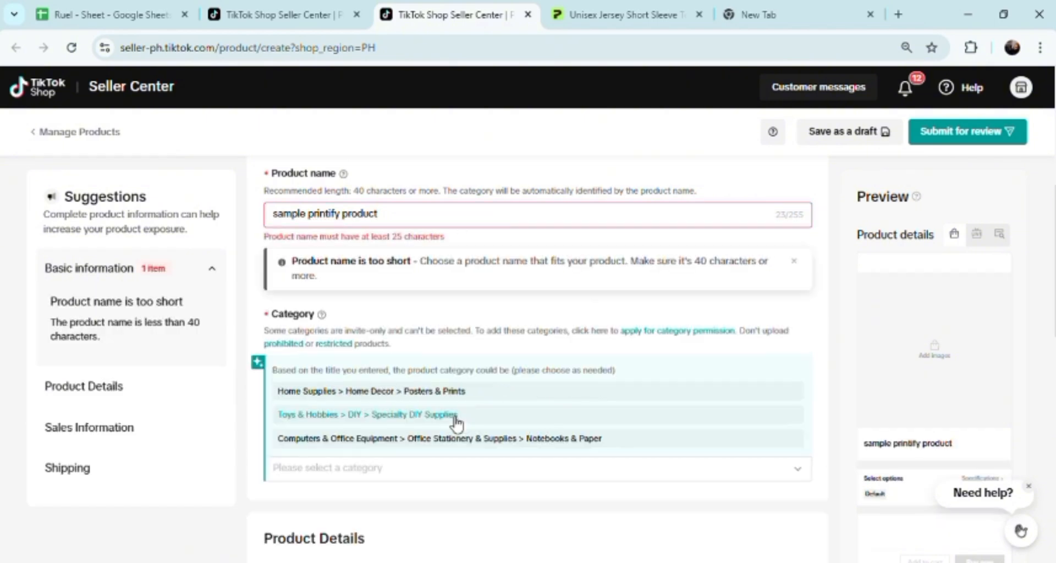
{"action": "left_click", "coordinate": [397, 473]}
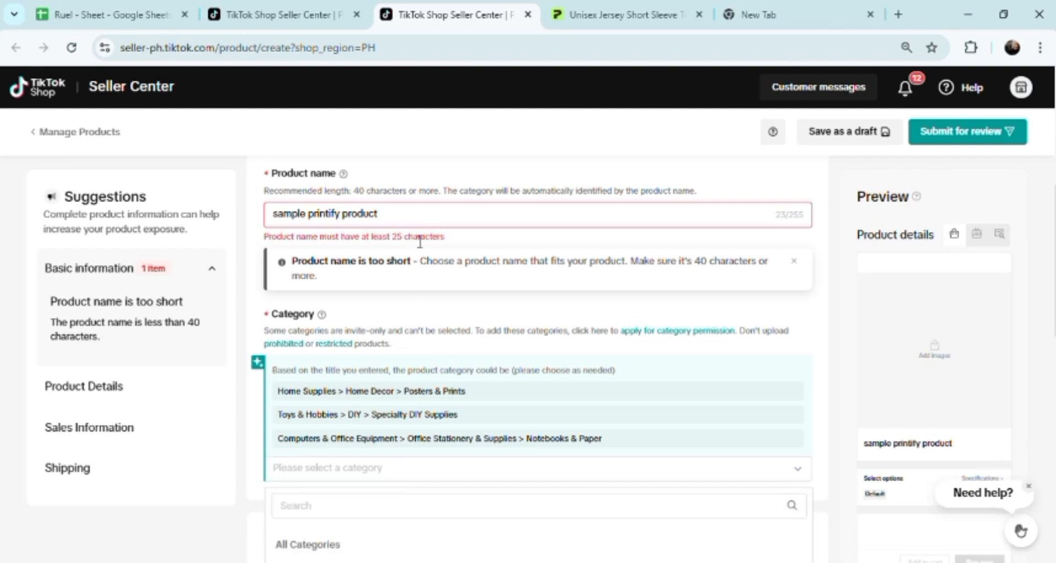
{"action": "left_click", "coordinate": [419, 220]}
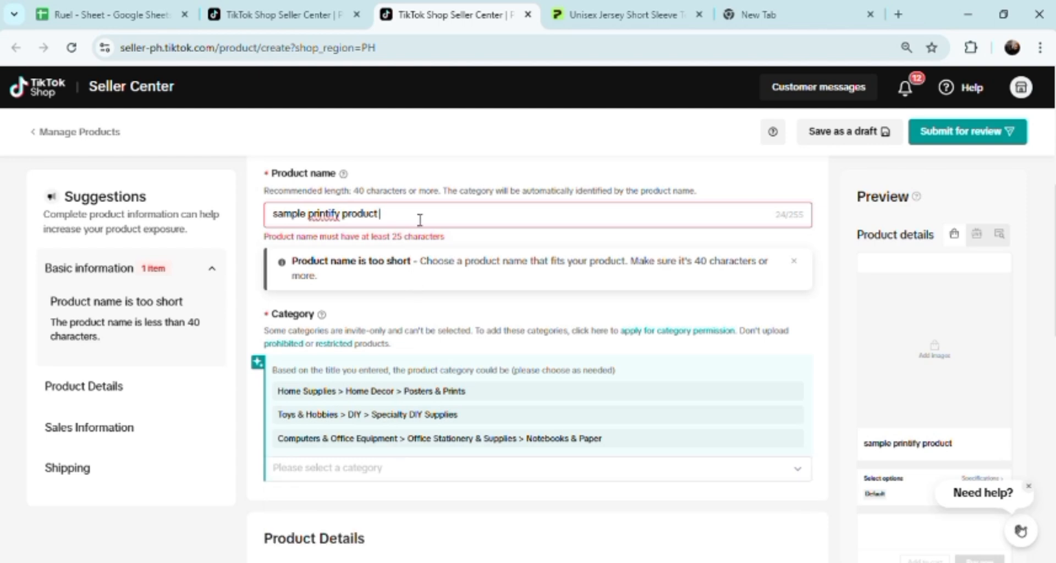
{"action": "left_click", "coordinate": [227, 416]}
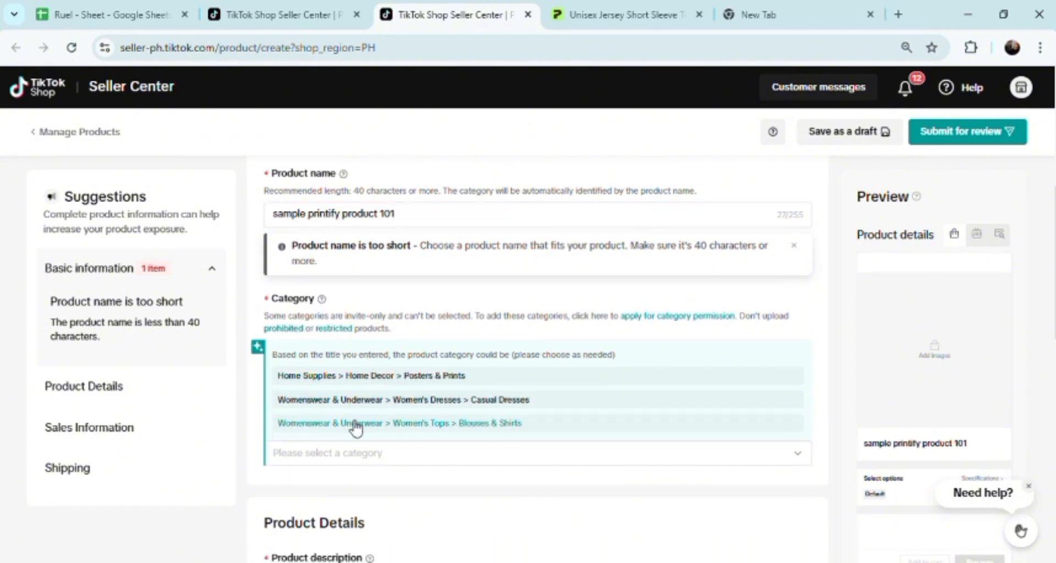
{"action": "left_click", "coordinate": [345, 464]}
{"action": "type", "text": "cld"}
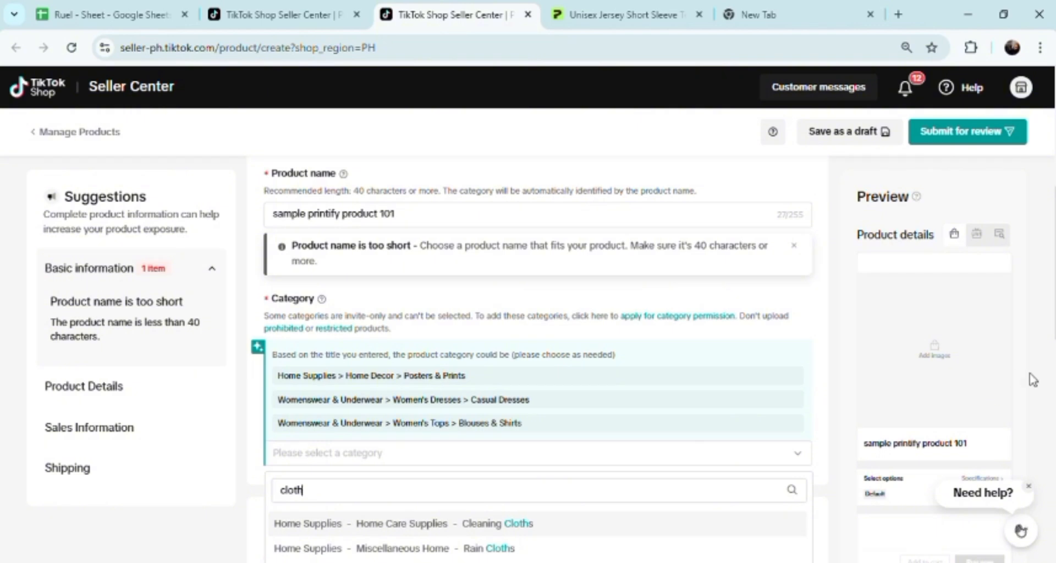
{"action": "scroll", "coordinate": [527, 330], "scroll_direction": "up", "scroll_amount": 7}
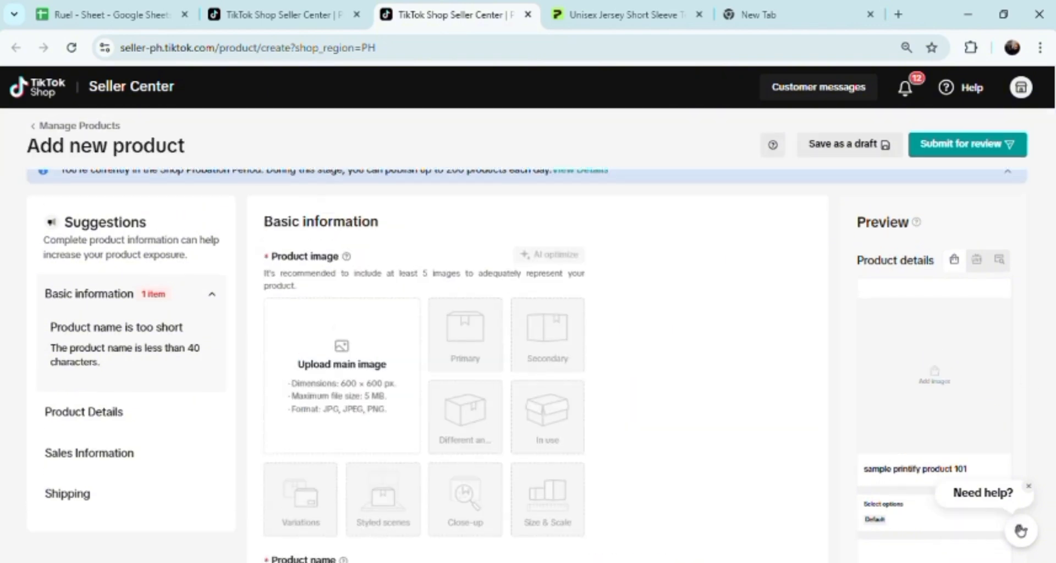
{"action": "scroll", "coordinate": [1054, 347], "scroll_direction": "down", "scroll_amount": 10}
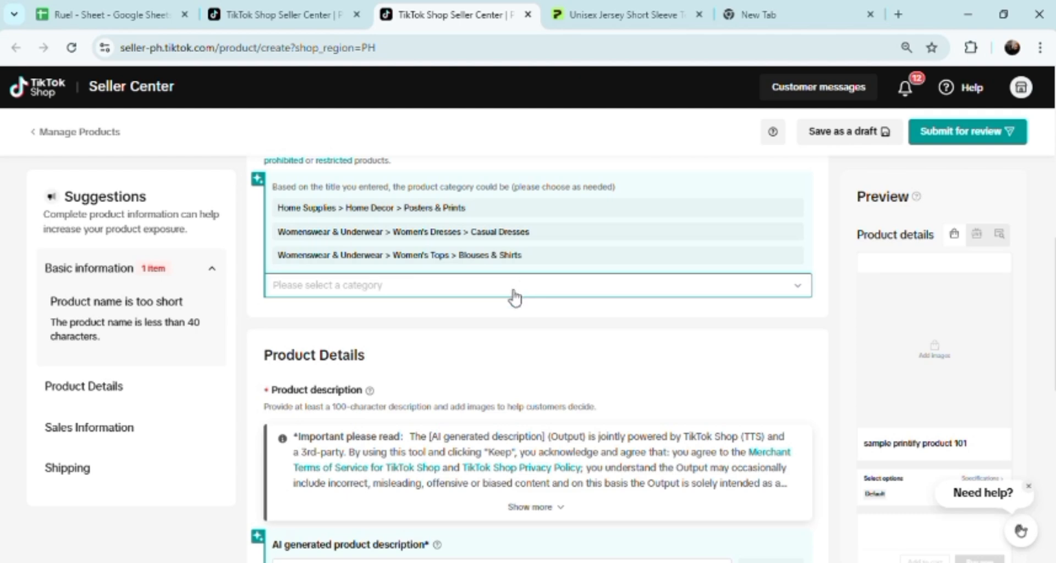
Search the categories for "clothing" and assign Menswear & Underwear - Men's Suits & Sets - Men's Clothing Sets.
{"action": "left_click", "coordinate": [513, 292]}
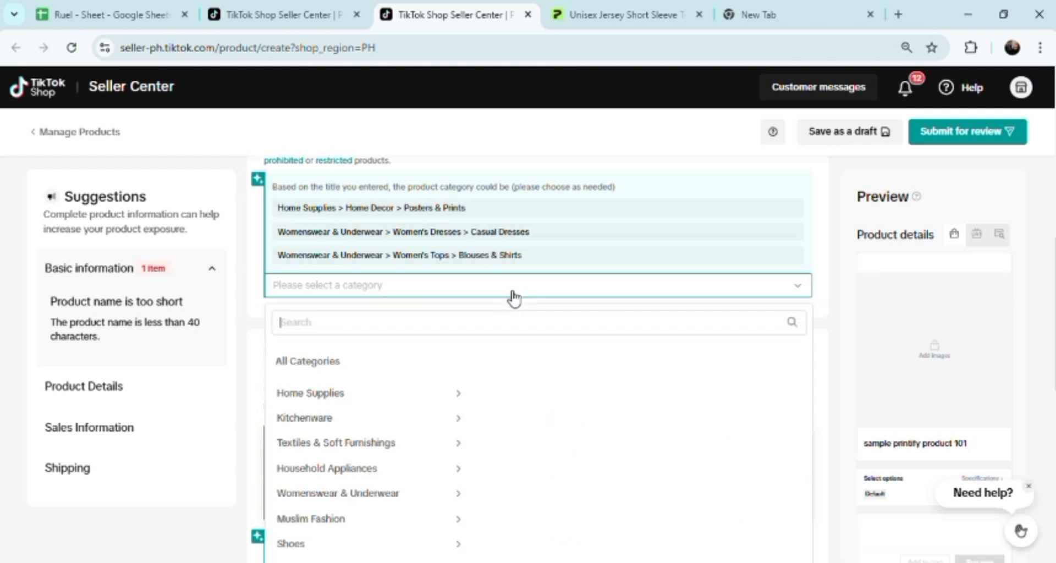
{"action": "type", "text": "clothing"}
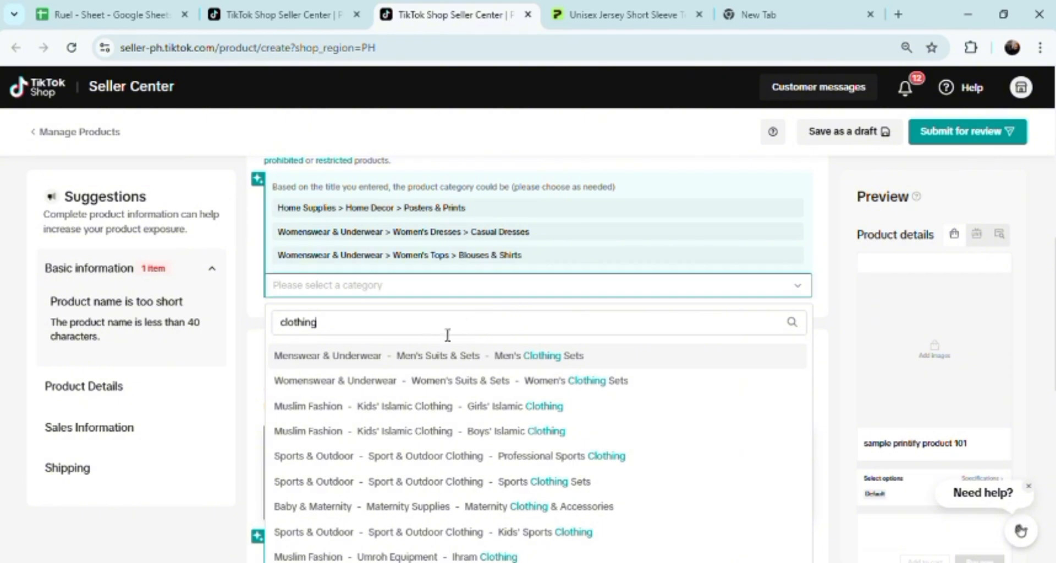
{"action": "left_click", "coordinate": [376, 362]}
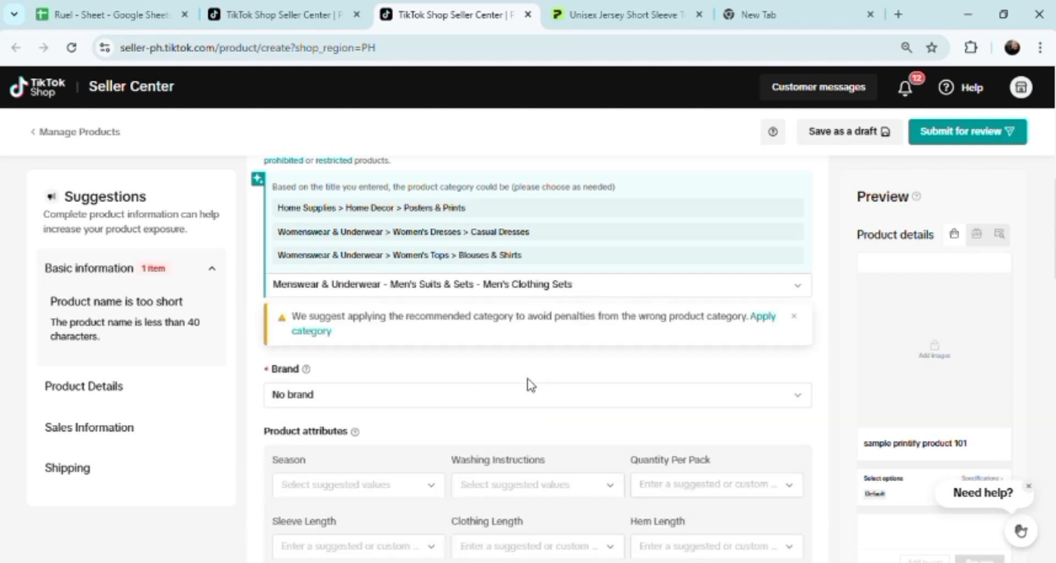
Look at the brands offered for the product without changing the brand selection.
{"action": "scroll", "coordinate": [1053, 231], "scroll_direction": "down", "scroll_amount": 3}
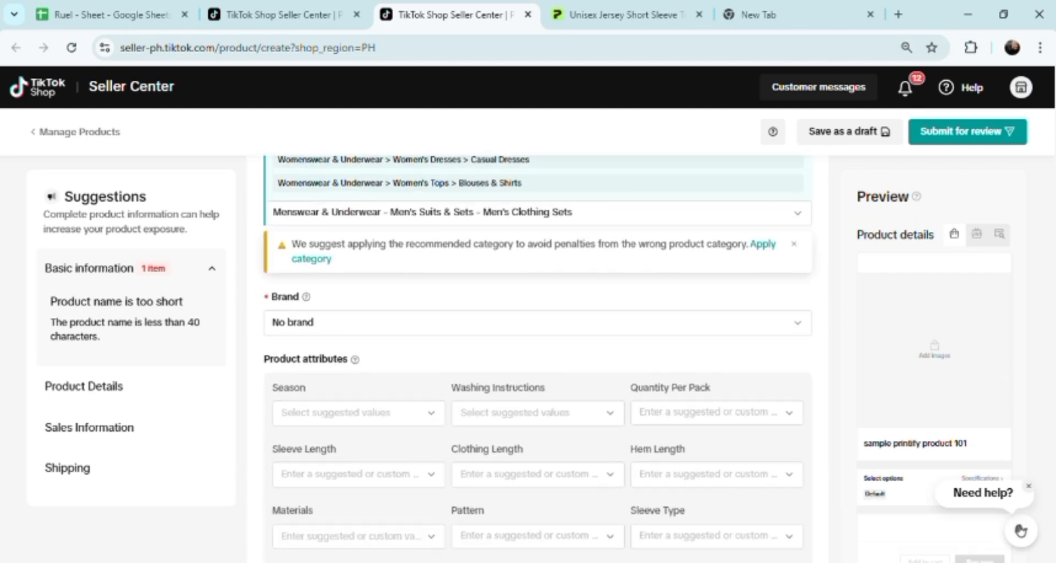
{"action": "scroll", "coordinate": [801, 165], "scroll_direction": "down", "scroll_amount": 3}
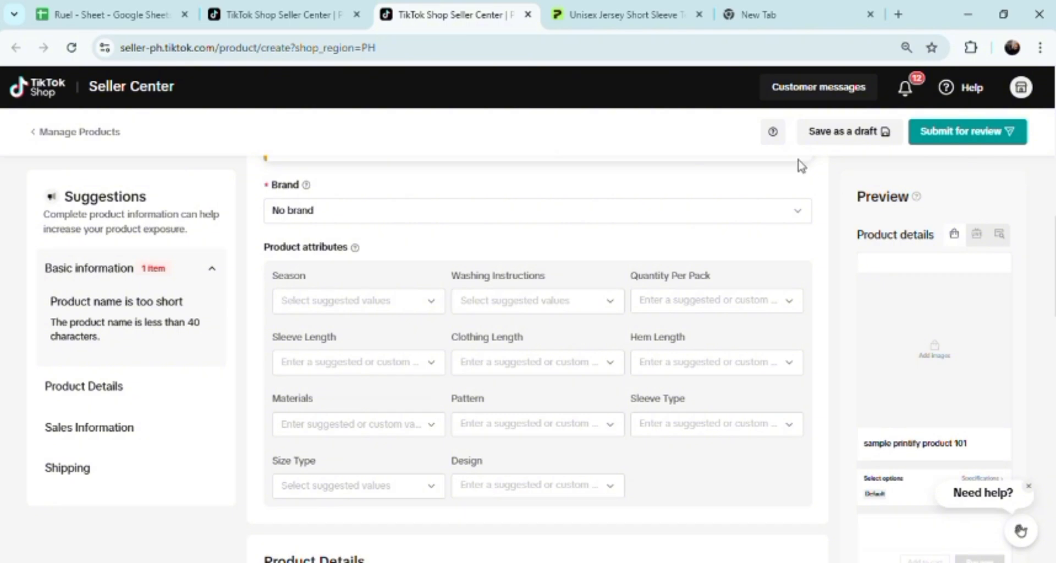
{"action": "left_click", "coordinate": [803, 218]}
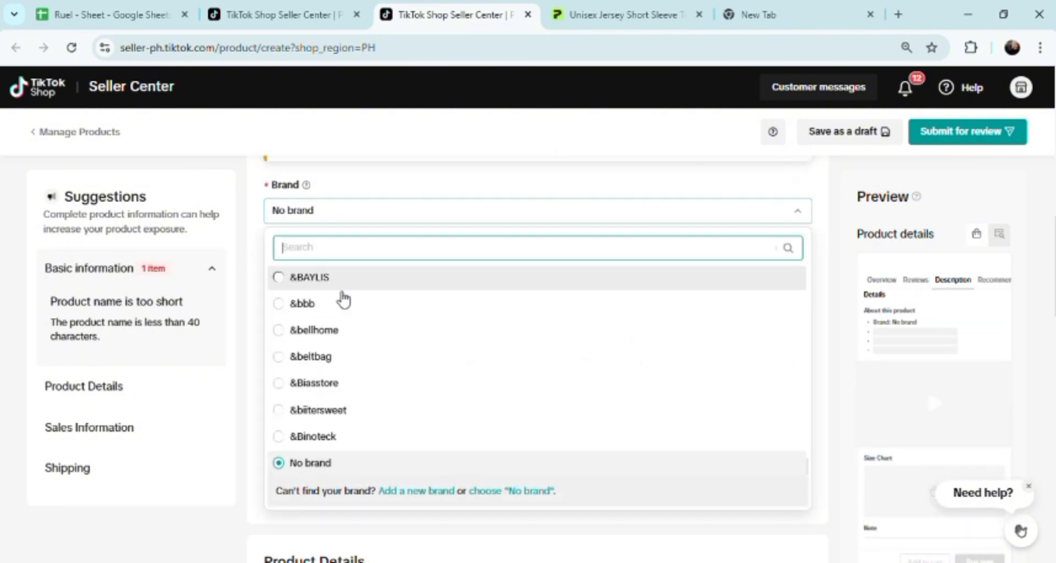
{"action": "left_click", "coordinate": [255, 269]}
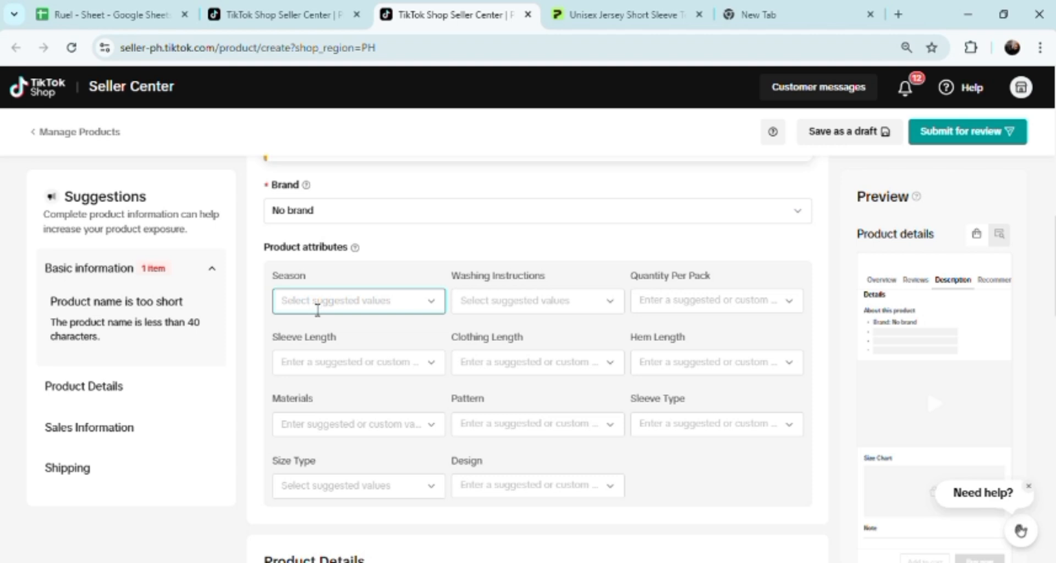
Set the product attributes Season to All Seasons, Washing Instructions to Hand Wash Only and Quantity Per Pack to 1.
{"action": "left_click", "coordinate": [317, 309]}
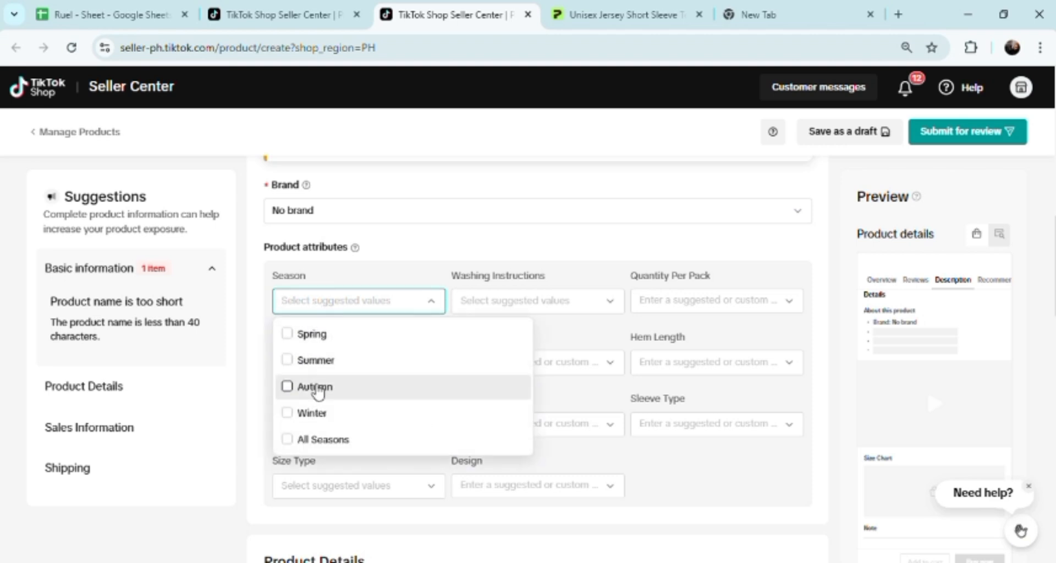
{"action": "left_click", "coordinate": [313, 442]}
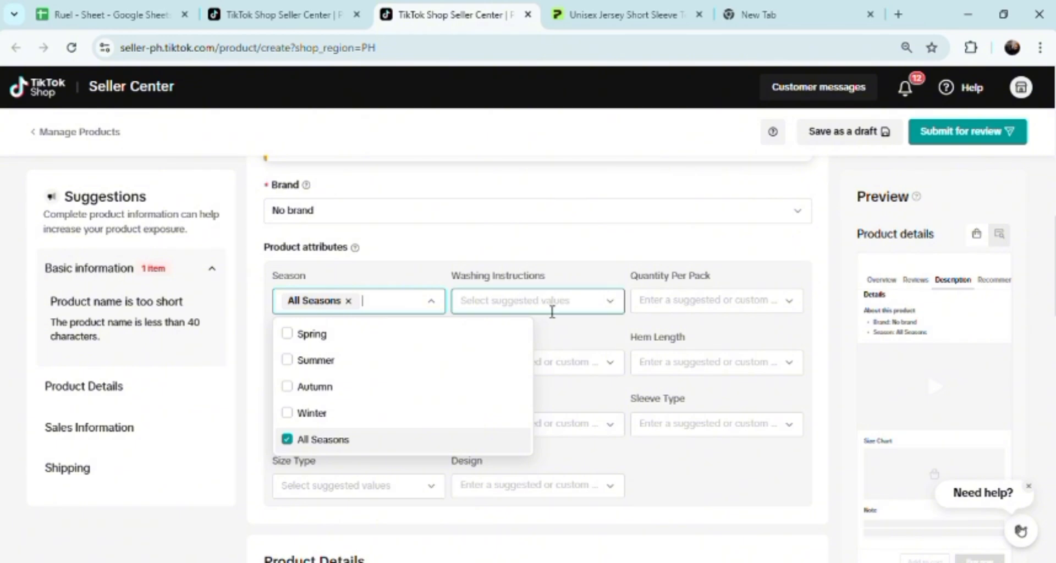
{"action": "left_click", "coordinate": [550, 305]}
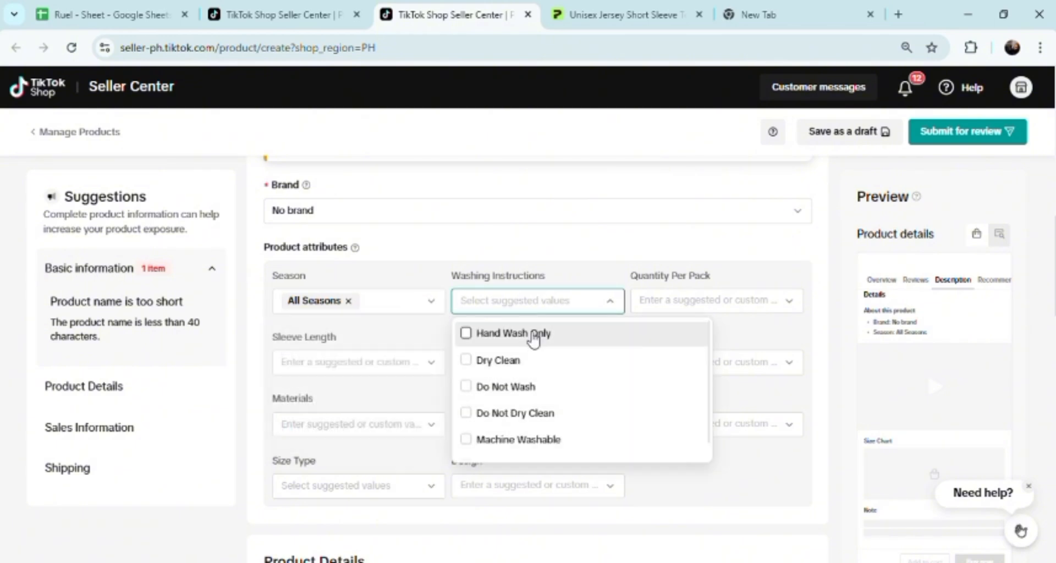
{"action": "left_click", "coordinate": [532, 334]}
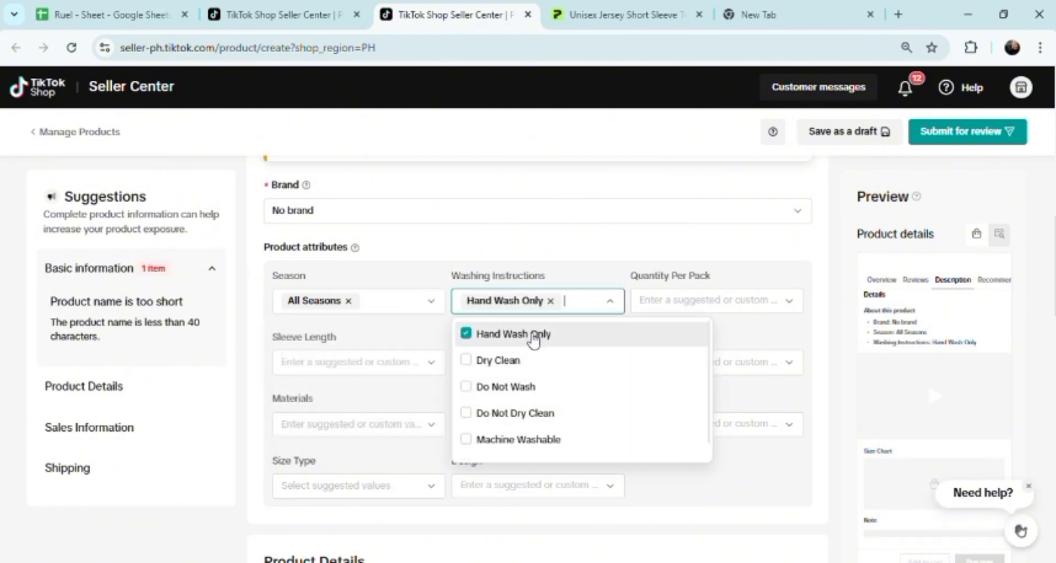
{"action": "left_click", "coordinate": [713, 303]}
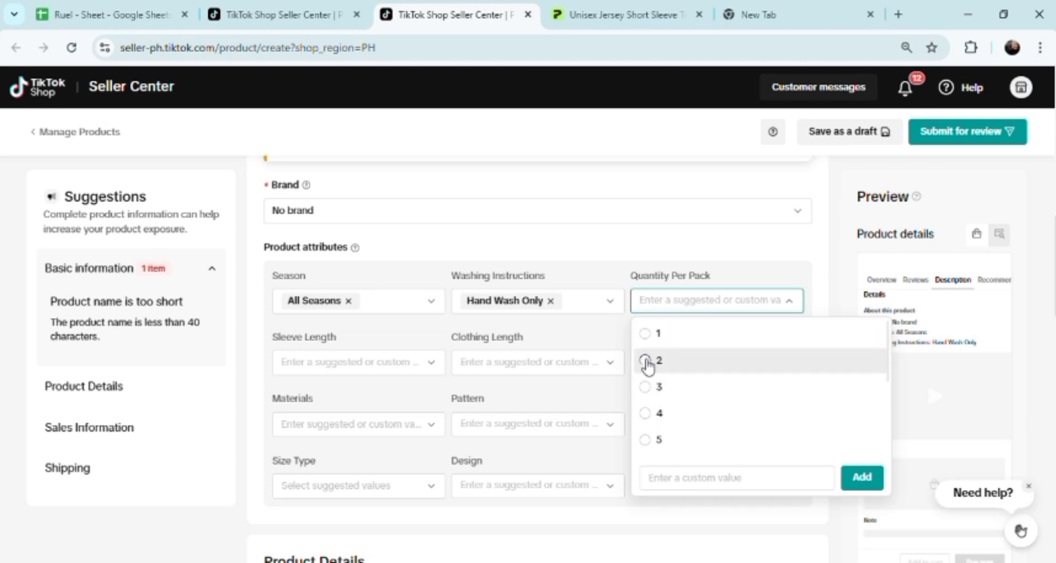
{"action": "left_click", "coordinate": [647, 335]}
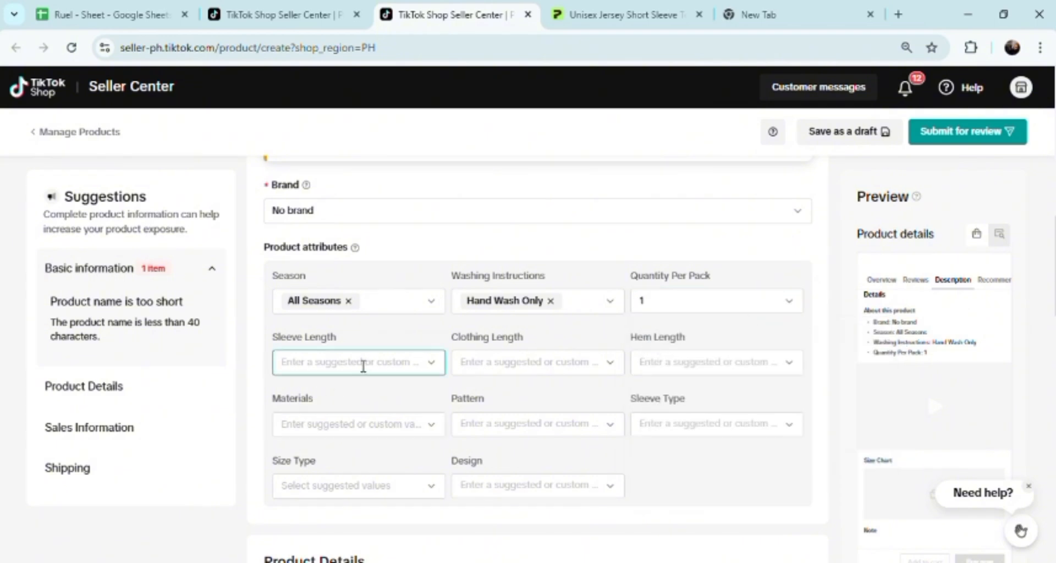
Set the product attributes Sleeve Length to Half Sleeve, Clothing Length to Medium and Hem Length to Below the Knee.
{"action": "left_click", "coordinate": [363, 366]}
{"action": "left_click", "coordinate": [359, 434]}
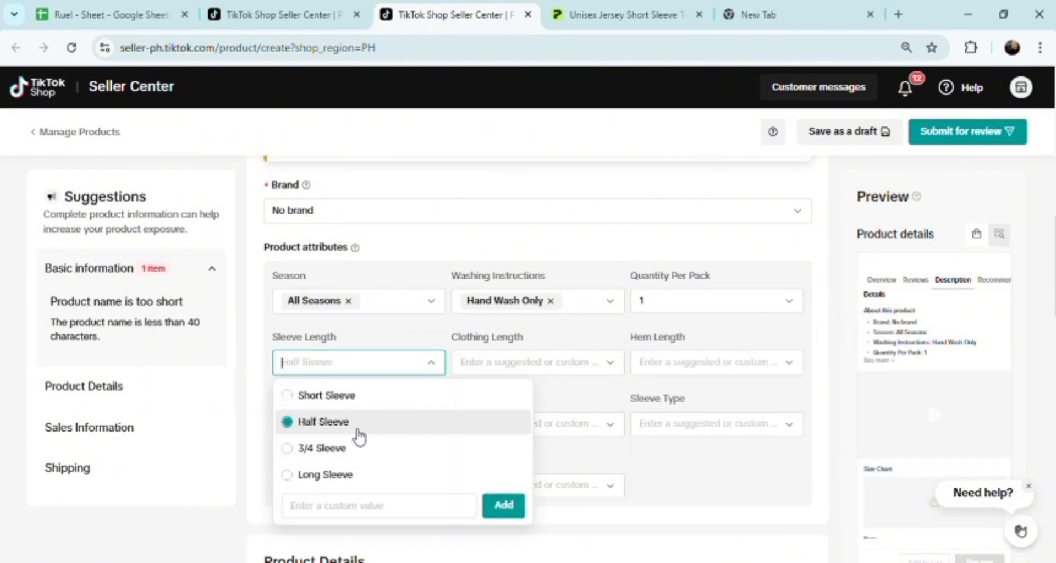
{"action": "left_click", "coordinate": [555, 365]}
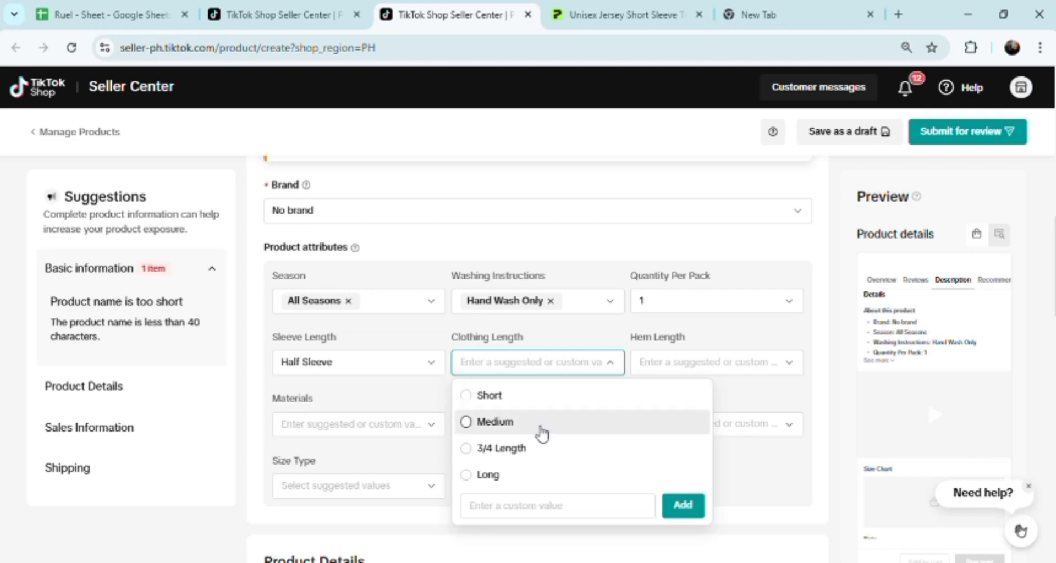
{"action": "left_click", "coordinate": [541, 429]}
{"action": "left_click", "coordinate": [703, 372]}
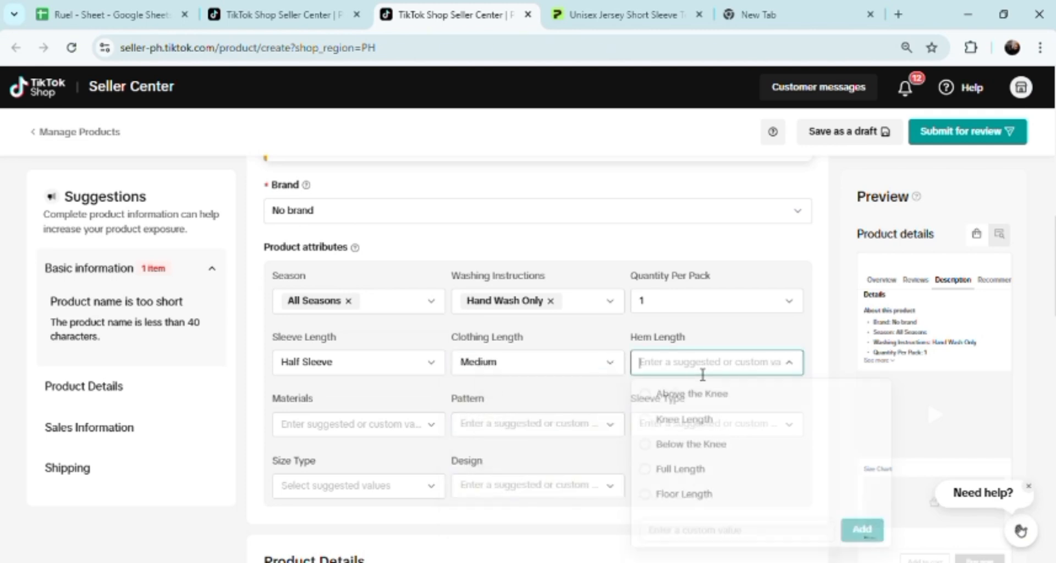
{"action": "left_click", "coordinate": [691, 446]}
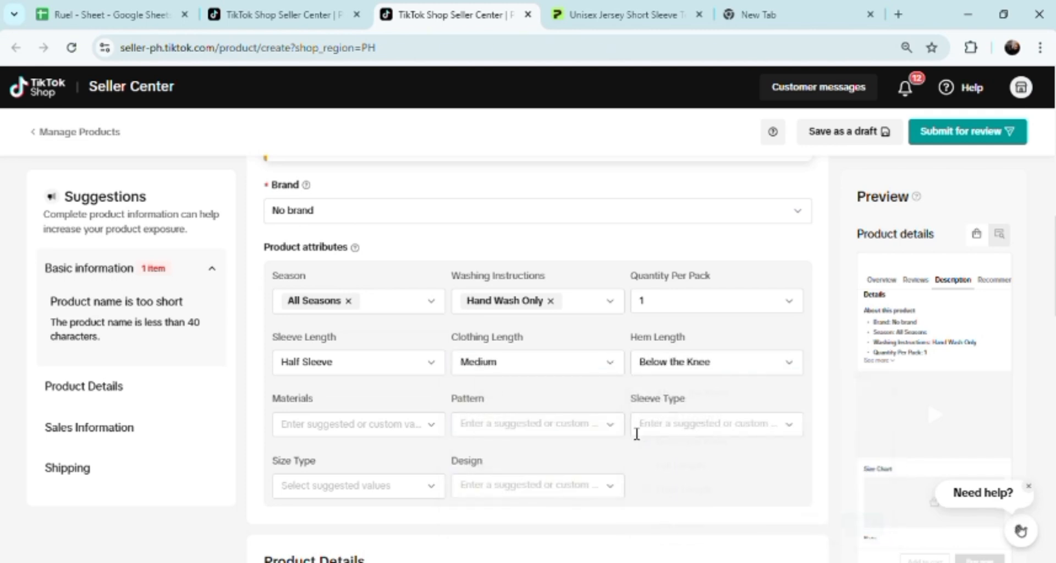
Set the product attributes Materials to Silk, Pattern to Floral and Sleeve Type to Raglan Sleeve.
{"action": "left_click", "coordinate": [416, 435]}
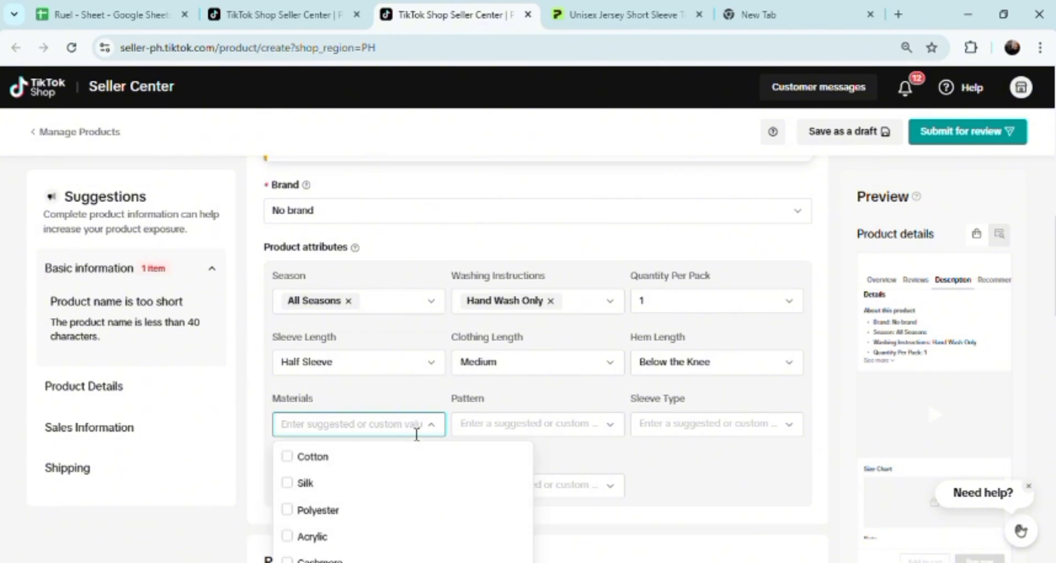
{"action": "left_click", "coordinate": [354, 484]}
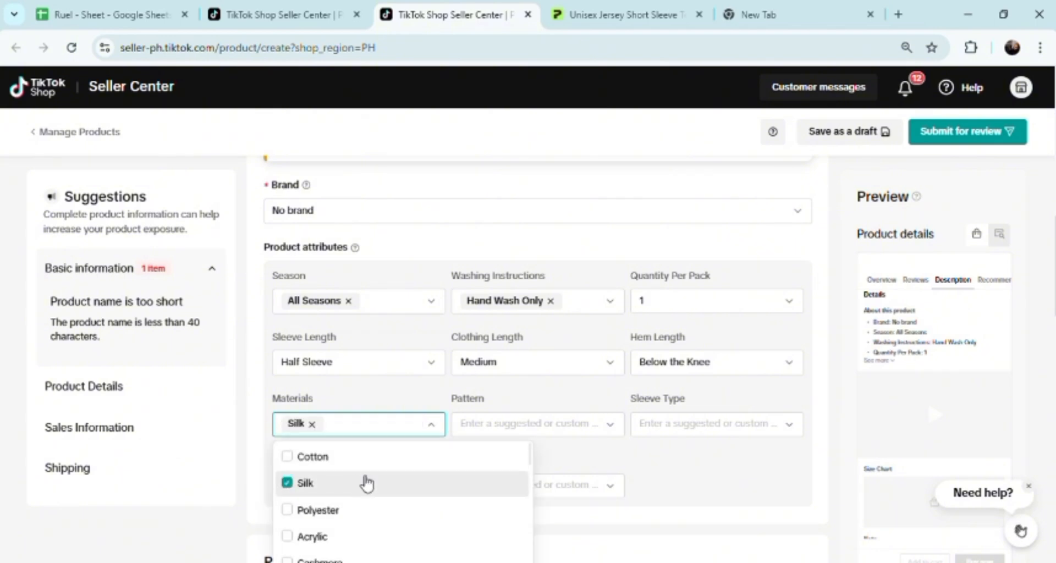
{"action": "left_click", "coordinate": [537, 434]}
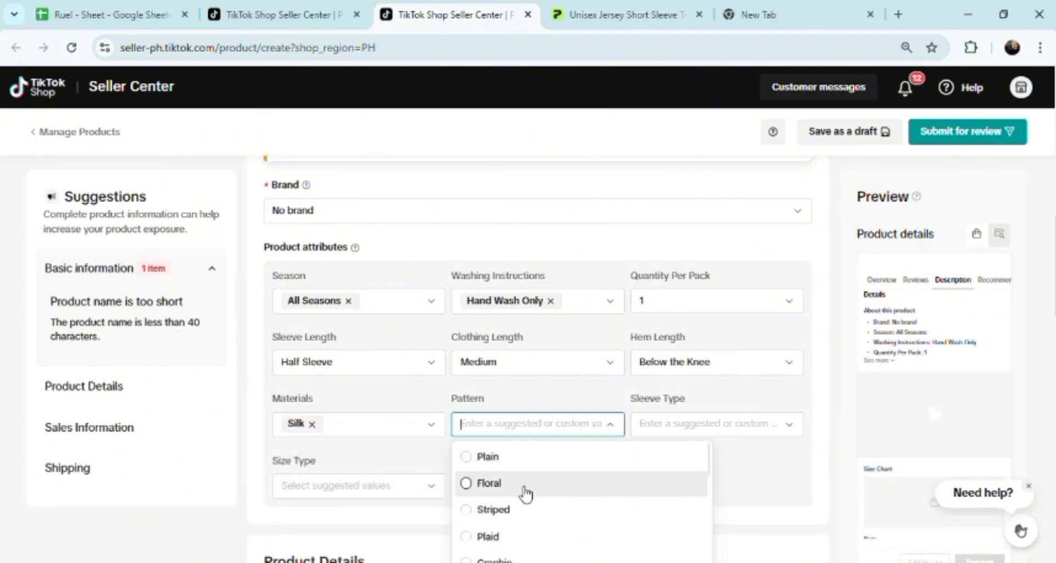
{"action": "left_click", "coordinate": [525, 490]}
{"action": "left_click", "coordinate": [710, 428]}
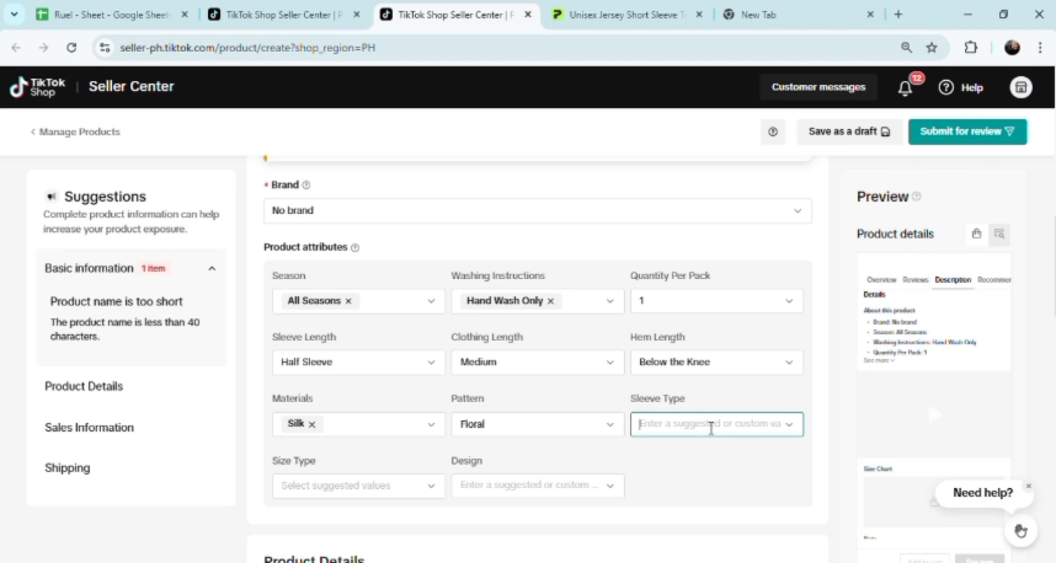
{"action": "left_click", "coordinate": [685, 491]}
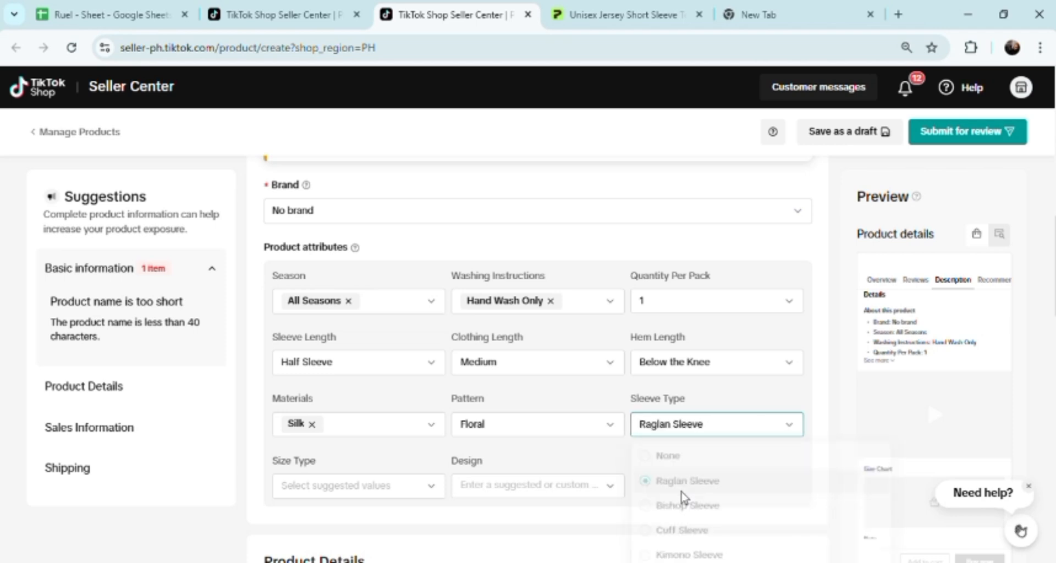
Set the product's Size Type to Normal Type and its Design to Frill.
{"action": "left_click", "coordinate": [409, 495]}
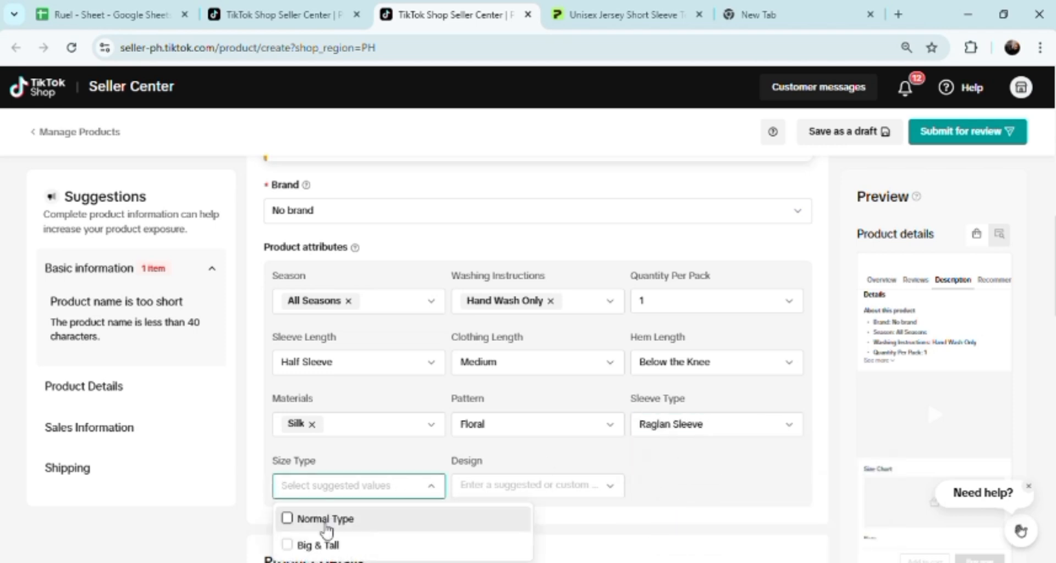
{"action": "left_click", "coordinate": [326, 525]}
{"action": "left_click", "coordinate": [542, 490]}
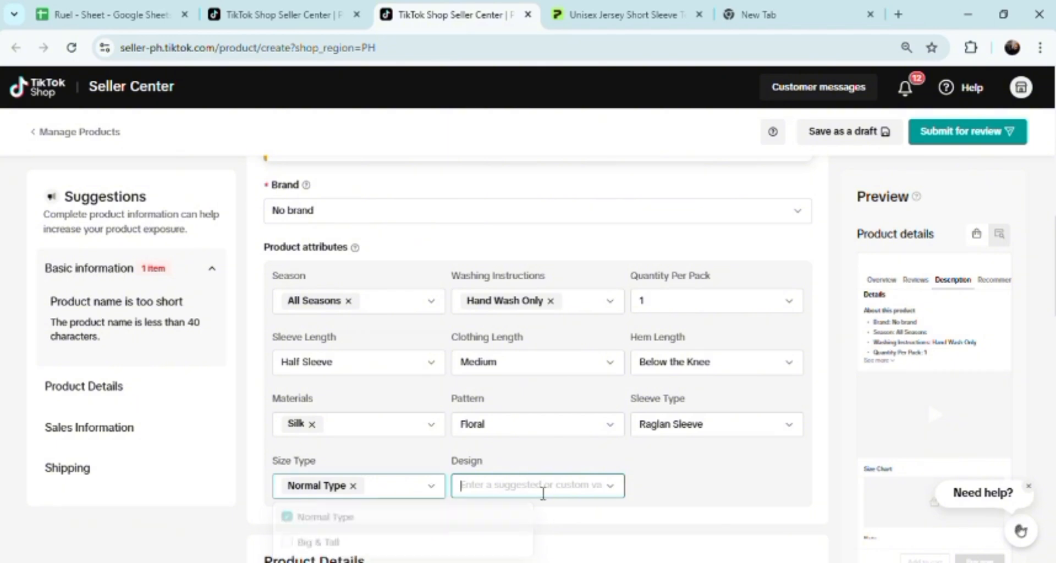
{"action": "left_click", "coordinate": [506, 517]}
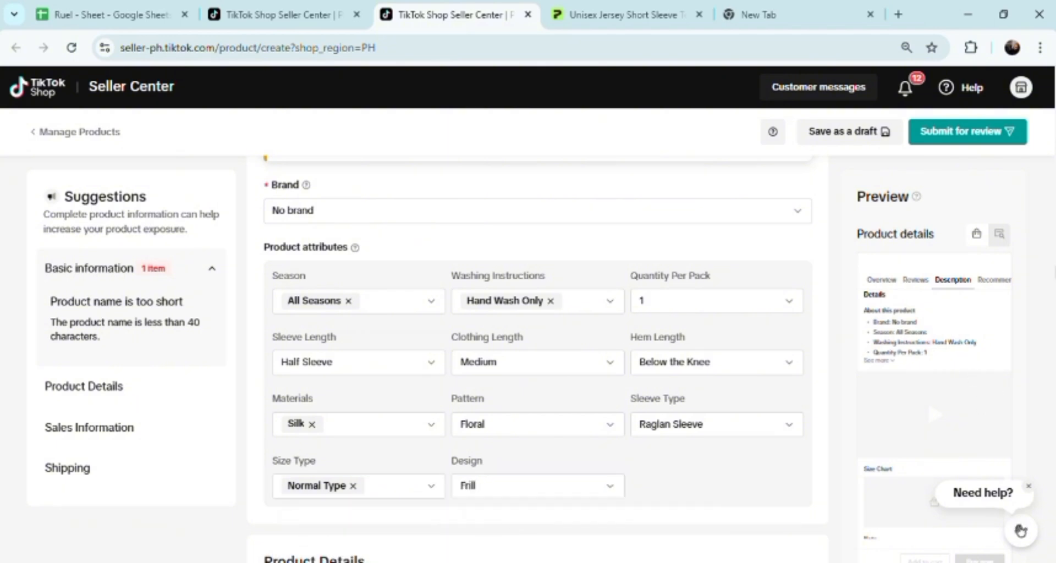
Enter "add the discription of your product here" as the product description.
{"action": "scroll", "coordinate": [1029, 292], "scroll_direction": "down", "scroll_amount": 3}
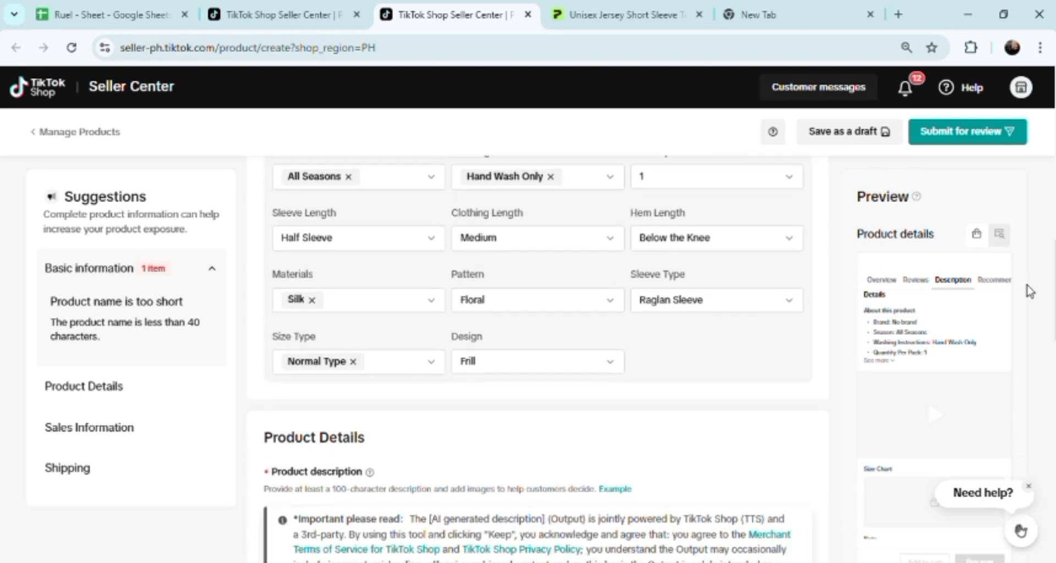
{"action": "scroll", "coordinate": [1029, 292], "scroll_direction": "down", "scroll_amount": 5}
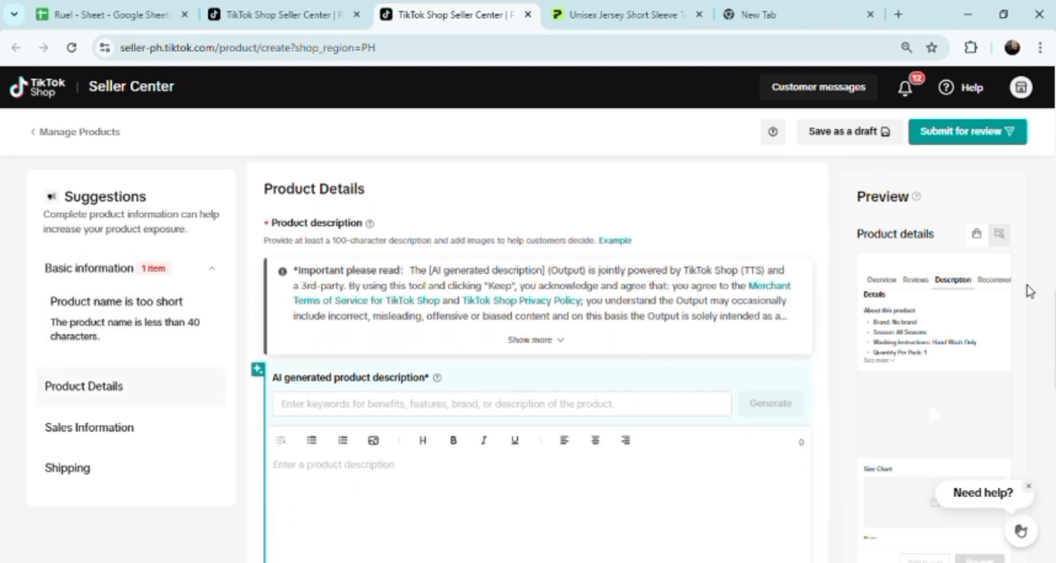
{"action": "scroll", "coordinate": [1029, 291], "scroll_direction": "down", "scroll_amount": 3}
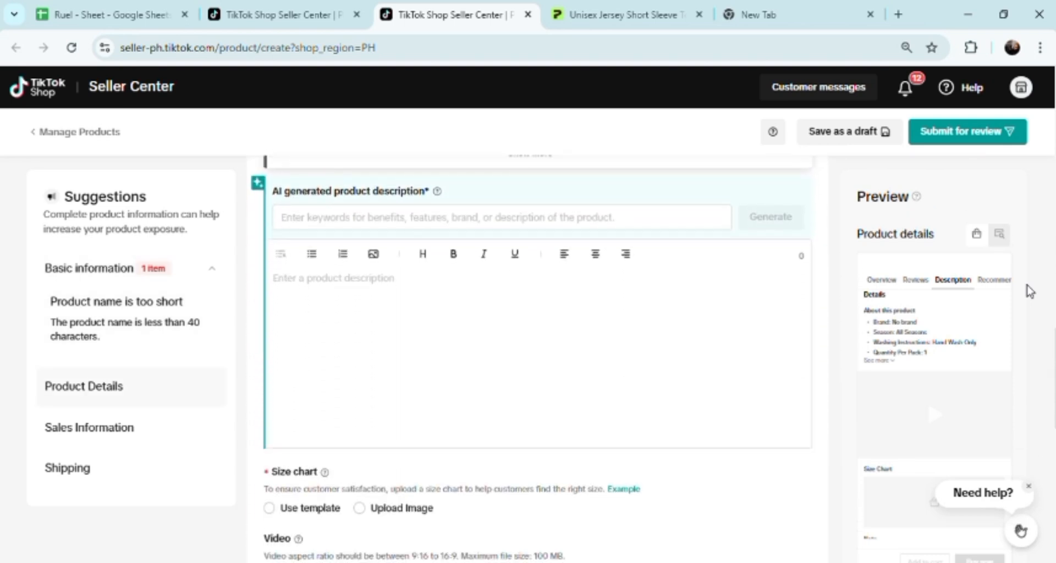
{"action": "left_click", "coordinate": [307, 300]}
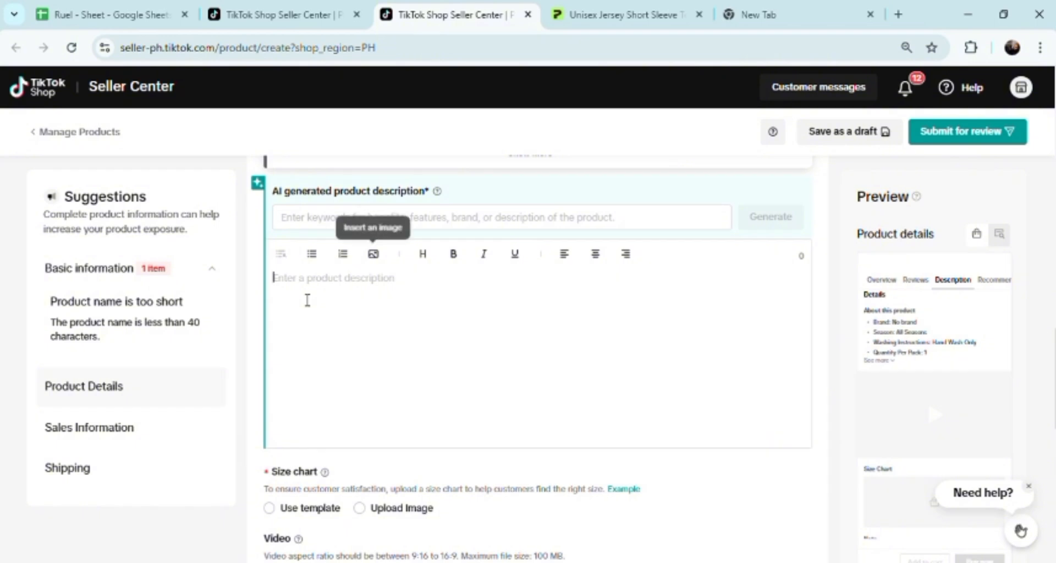
{"action": "type", "text": "add the"}
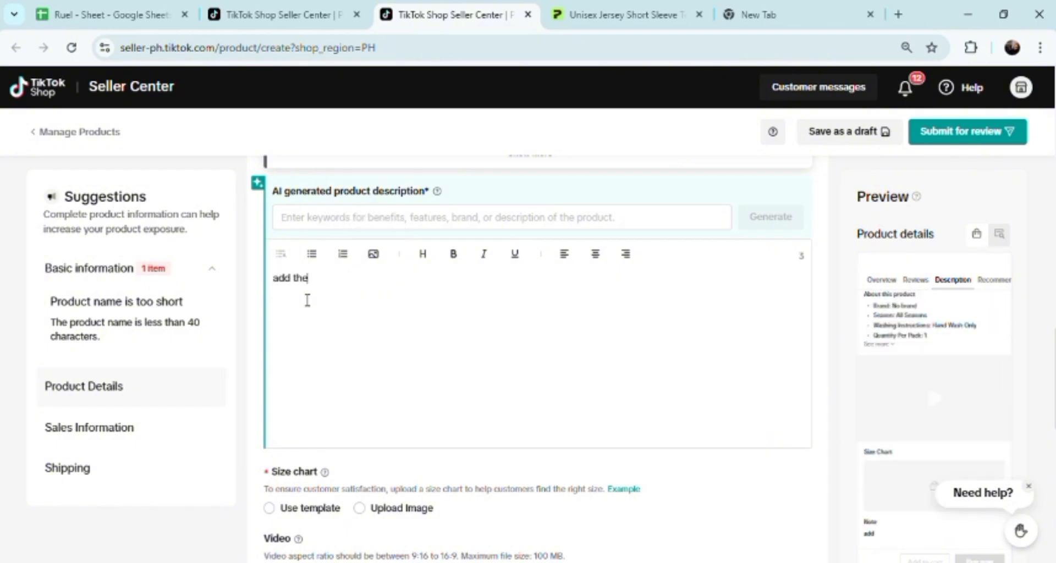
{"action": "type", "text": "discriptio"}
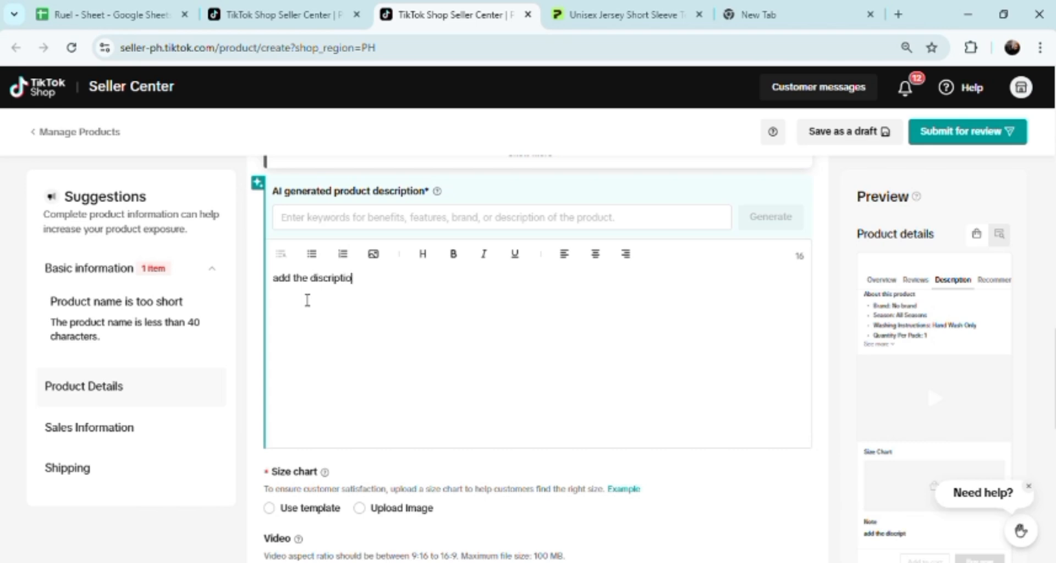
{"action": "type", "text": "n of you"}
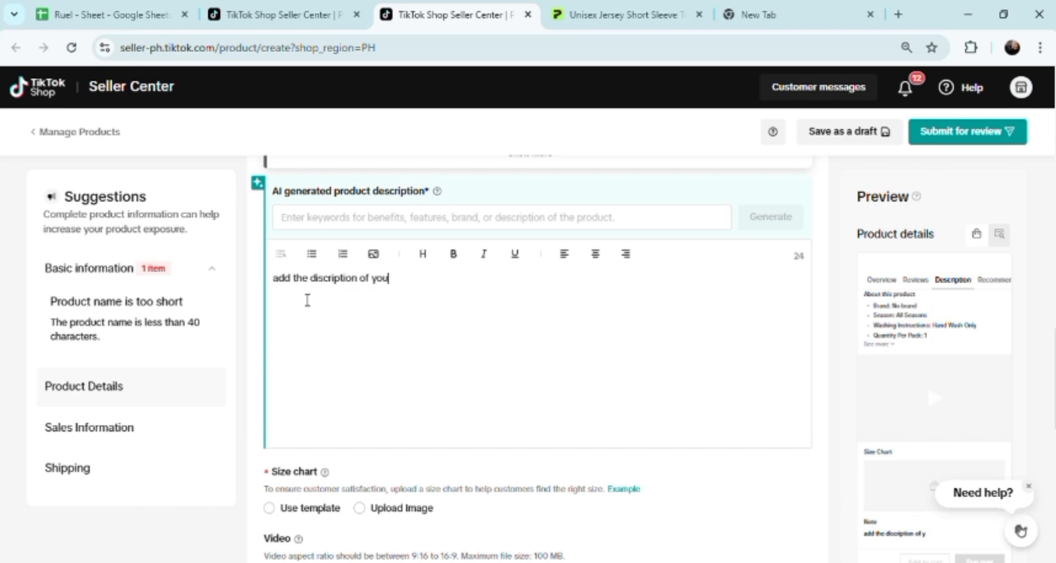
{"action": "type", "text": "r product here"}
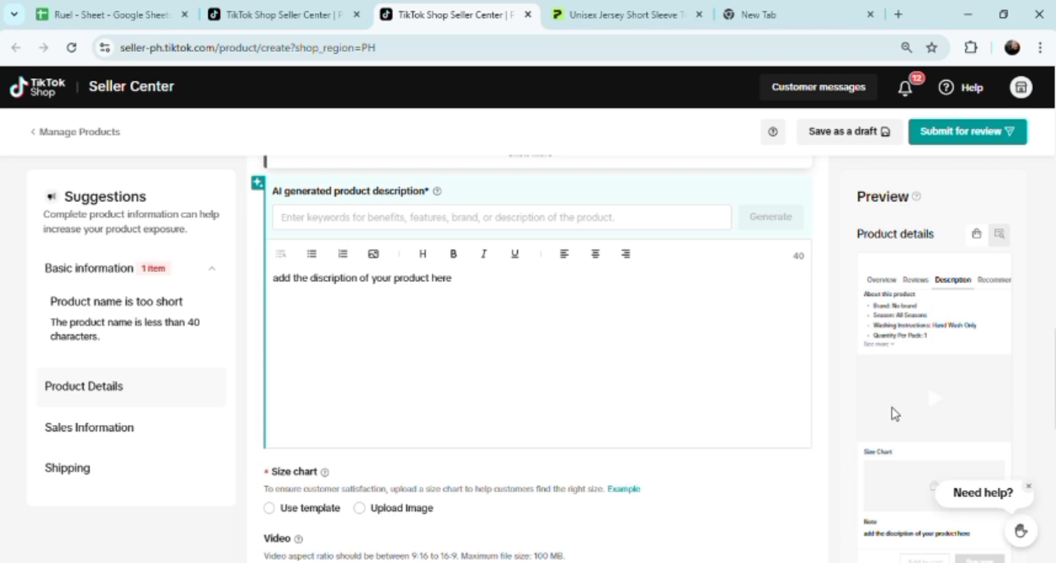
Set the retail price to ₱200 and the quantity to 1, and fill the Seller SKU with placeholder asterisks.
{"action": "scroll", "coordinate": [891, 408], "scroll_direction": "down", "scroll_amount": 1}
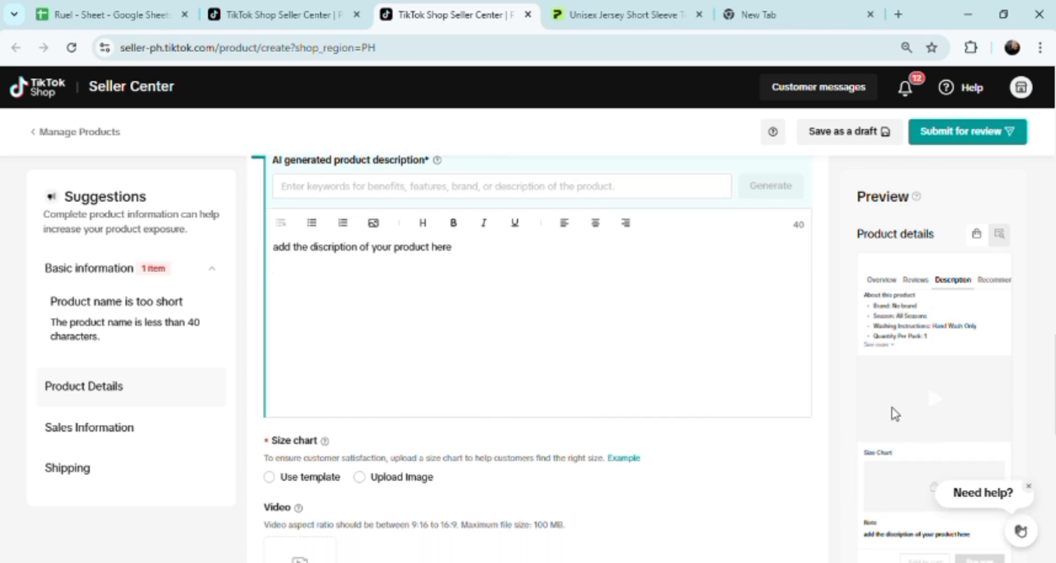
{"action": "scroll", "coordinate": [895, 414], "scroll_direction": "down", "scroll_amount": 4}
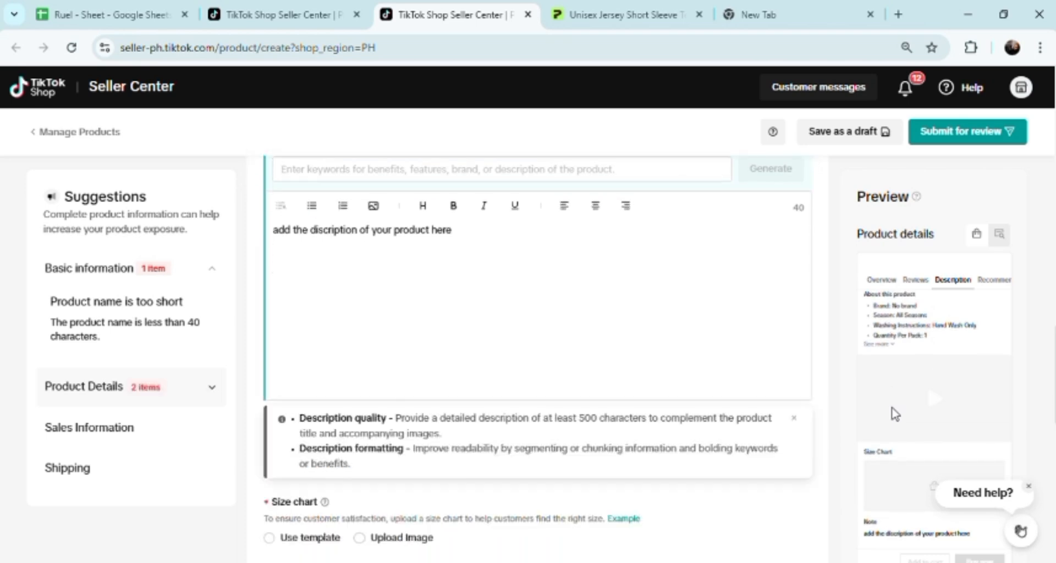
{"action": "scroll", "coordinate": [895, 413], "scroll_direction": "down", "scroll_amount": 4}
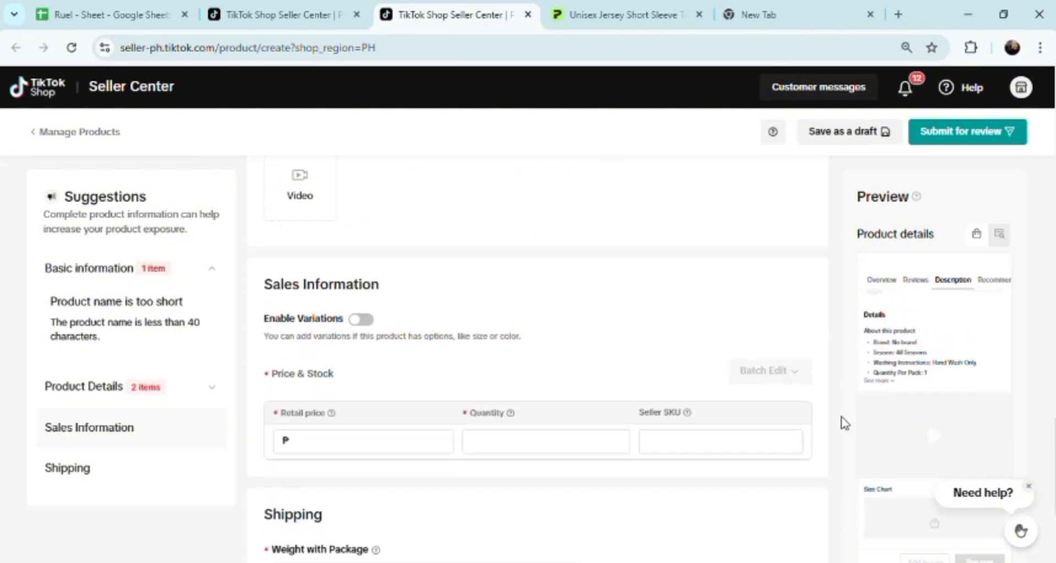
{"action": "scroll", "coordinate": [841, 421], "scroll_direction": "down", "scroll_amount": 1}
{"action": "scroll", "coordinate": [841, 422], "scroll_direction": "down", "scroll_amount": 4}
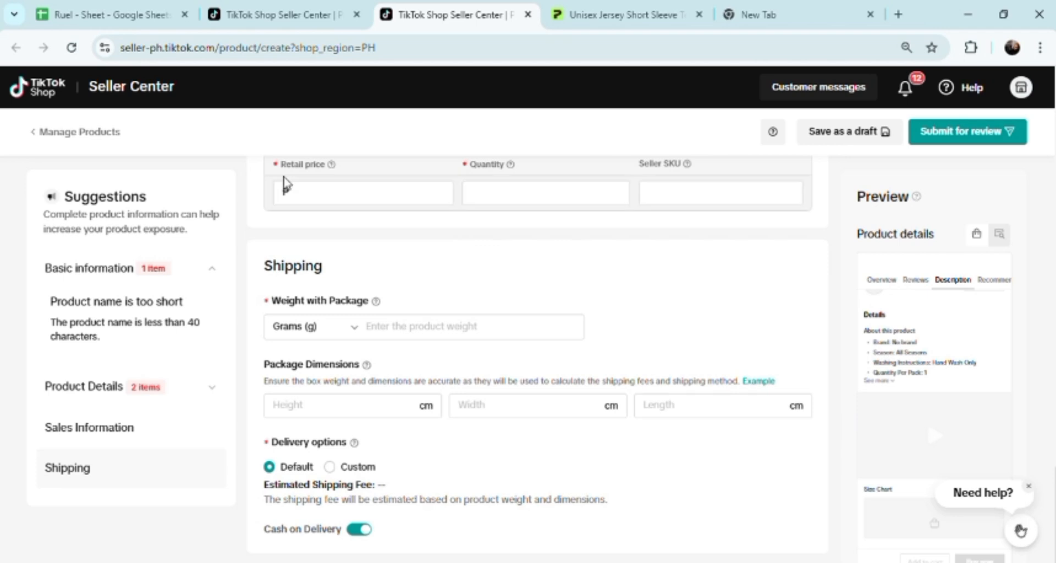
{"action": "left_click", "coordinate": [316, 196]}
{"action": "type", "text": "200"}
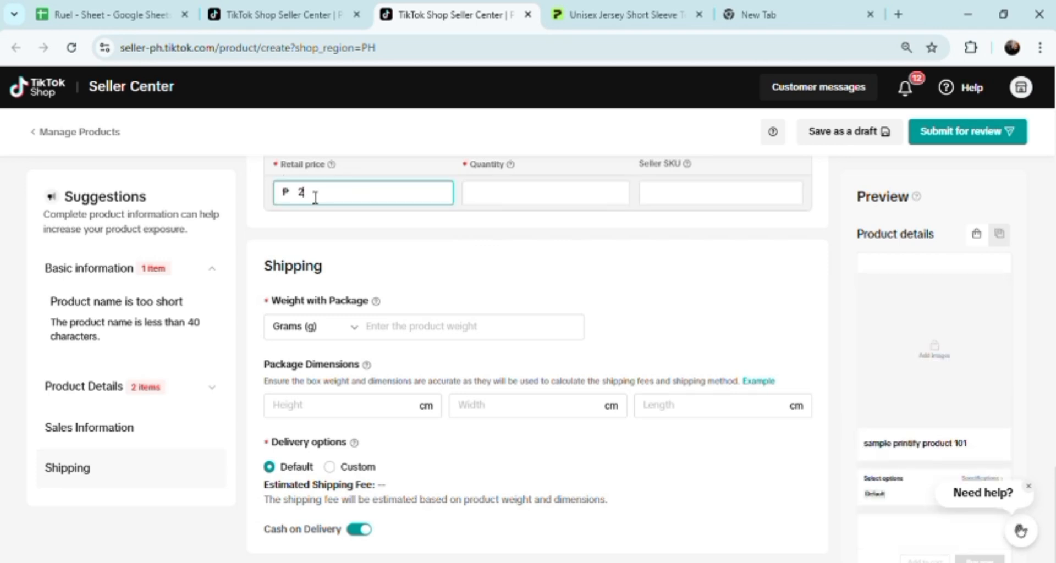
{"action": "left_click", "coordinate": [488, 203]}
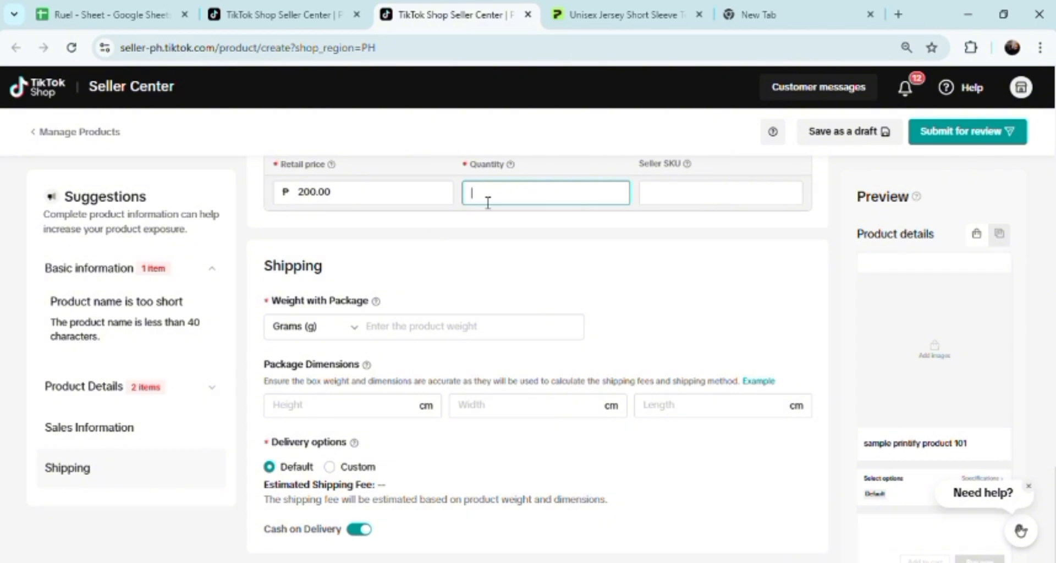
{"action": "left_click", "coordinate": [682, 206]}
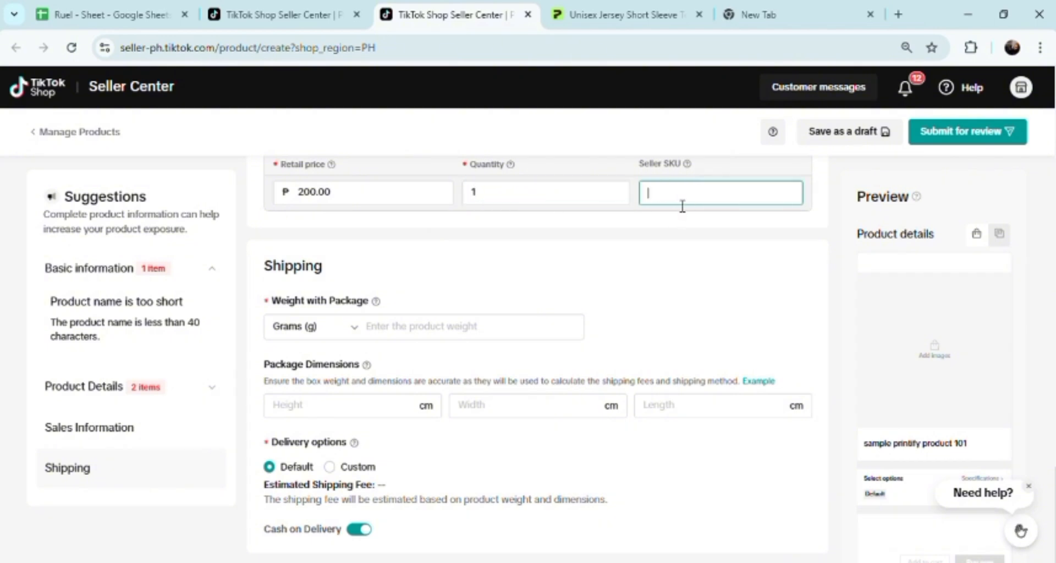
{"action": "type", "text": "**********"}
Enter 3 grams as the product's weight with package.
{"action": "left_click", "coordinate": [470, 328]}
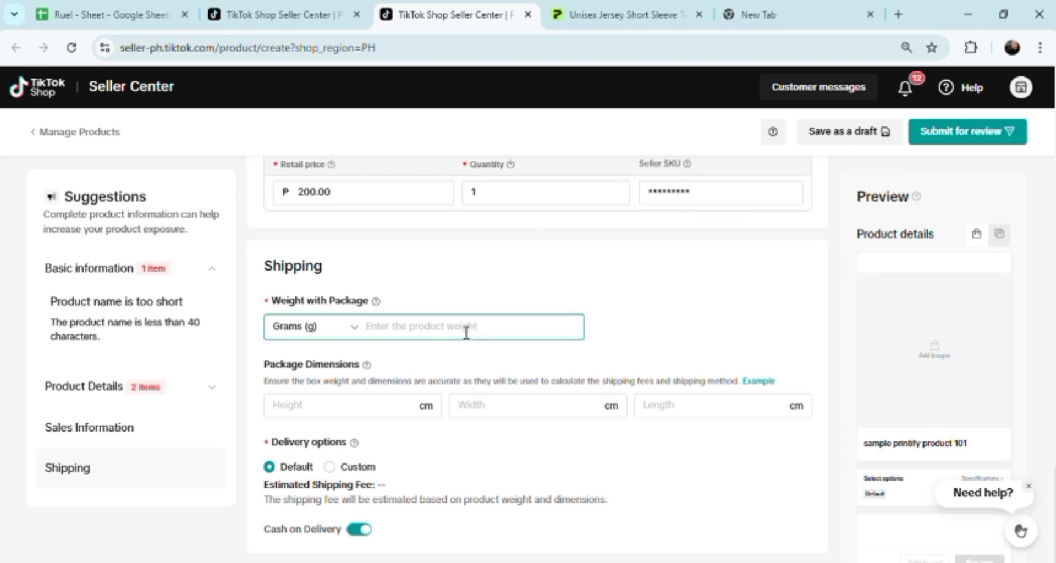
{"action": "left_click", "coordinate": [365, 407]}
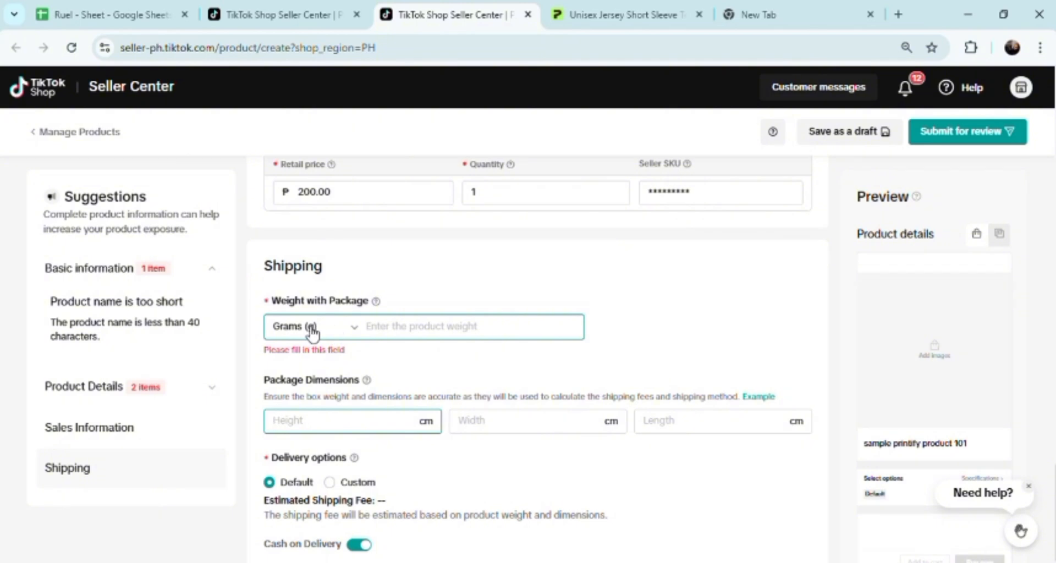
{"action": "left_click", "coordinate": [363, 330]}
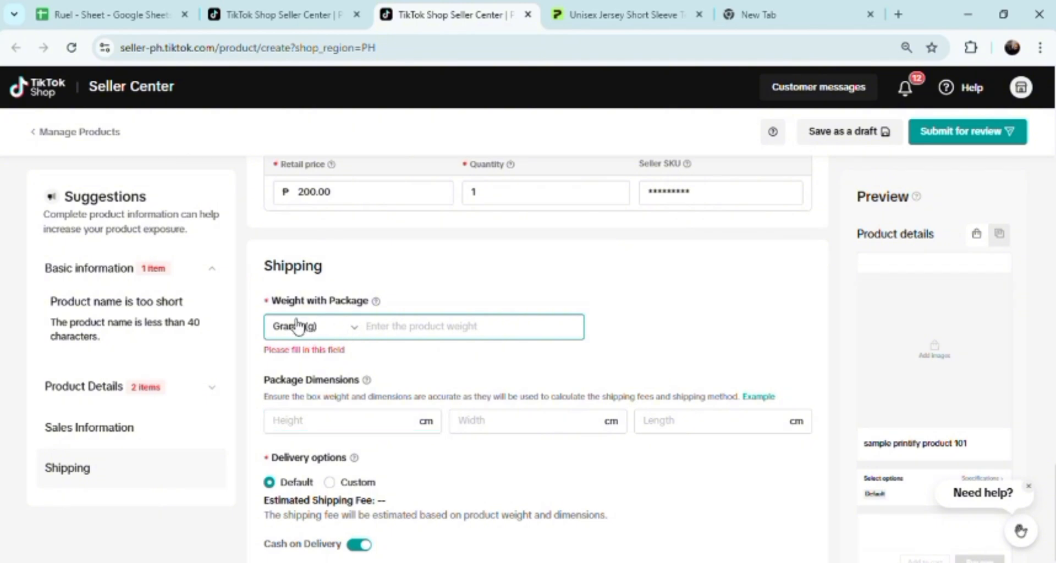
{"action": "type", "text": "3"}
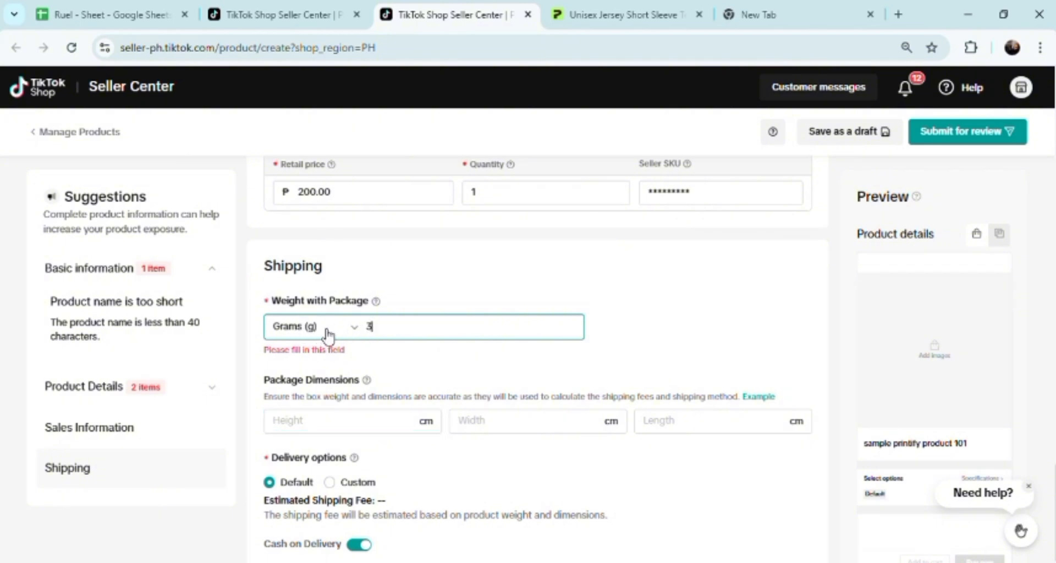
{"action": "scroll", "coordinate": [1053, 291], "scroll_direction": "up", "scroll_amount": 15}
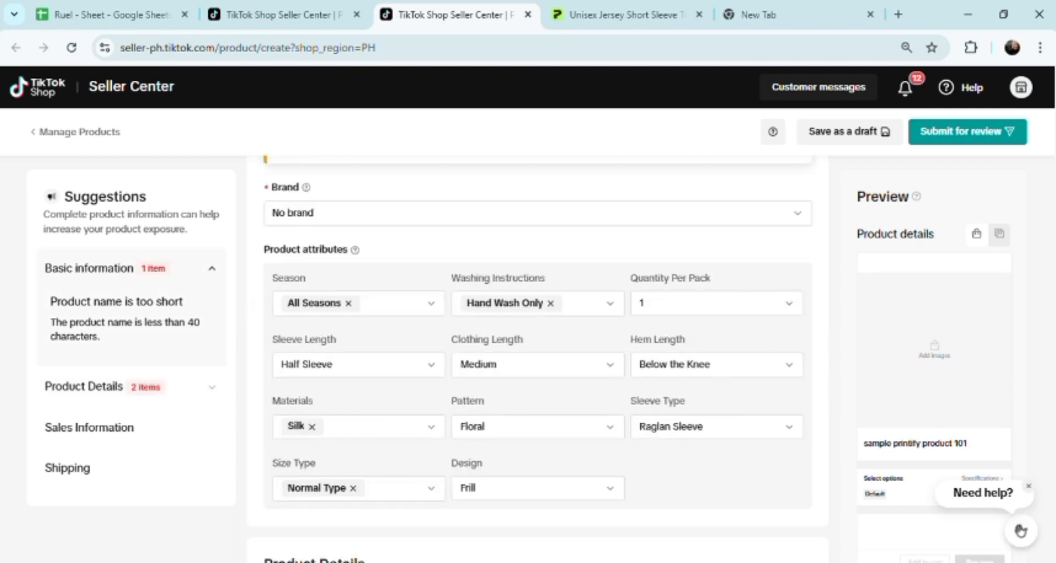
{"action": "scroll", "coordinate": [1044, 353], "scroll_direction": "down", "scroll_amount": 15}
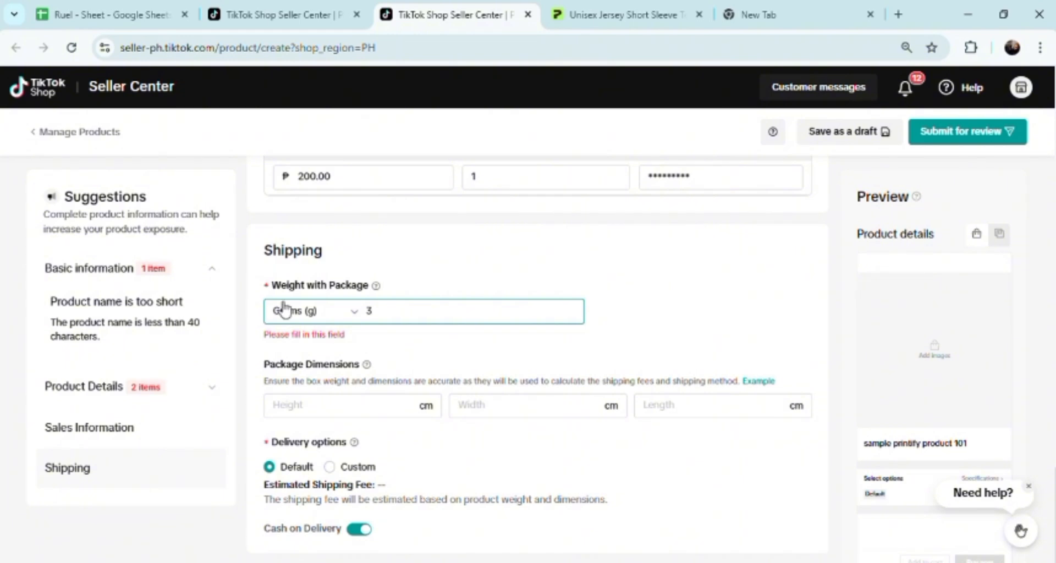
Change the unit of the weight with package to kilograms and set the weight to 1 kg.
{"action": "left_click", "coordinate": [358, 311]}
{"action": "left_click", "coordinate": [310, 373]}
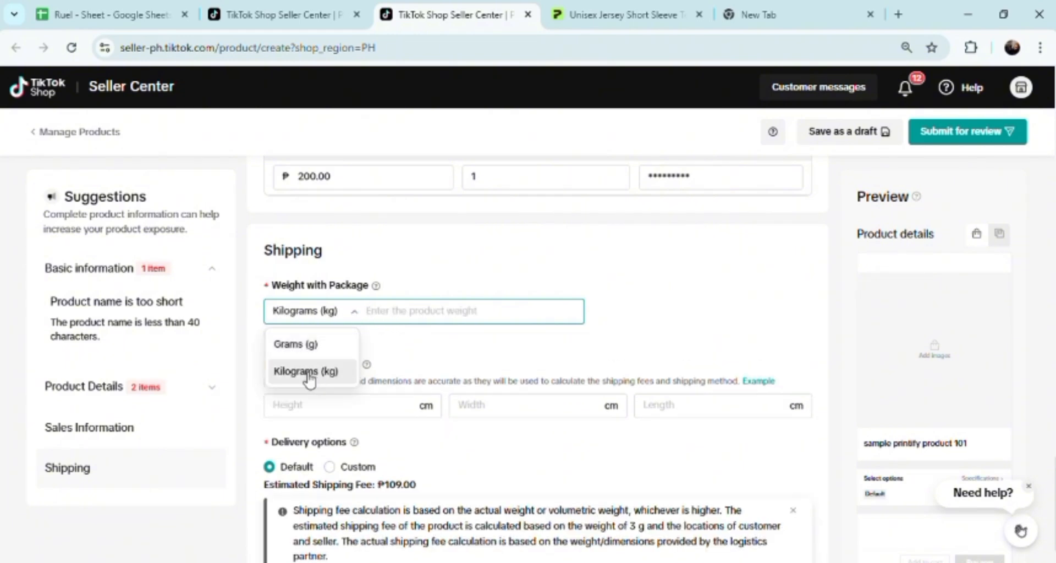
{"action": "left_click", "coordinate": [380, 317]}
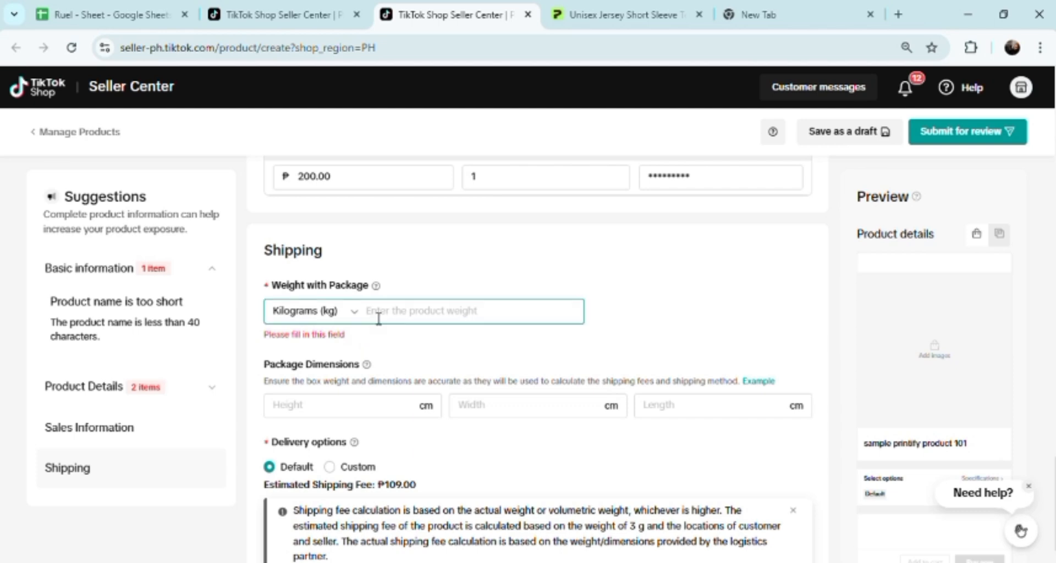
{"action": "type", "text": "1"}
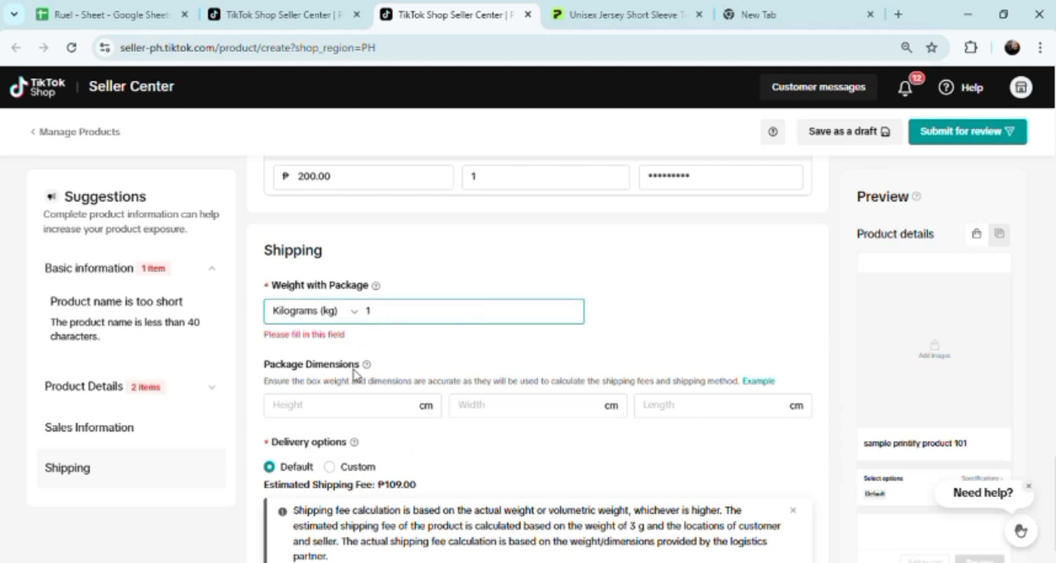
Set the package dimensions to 3 cm height, 2 cm width and 5 cm length.
{"action": "left_click", "coordinate": [333, 410]}
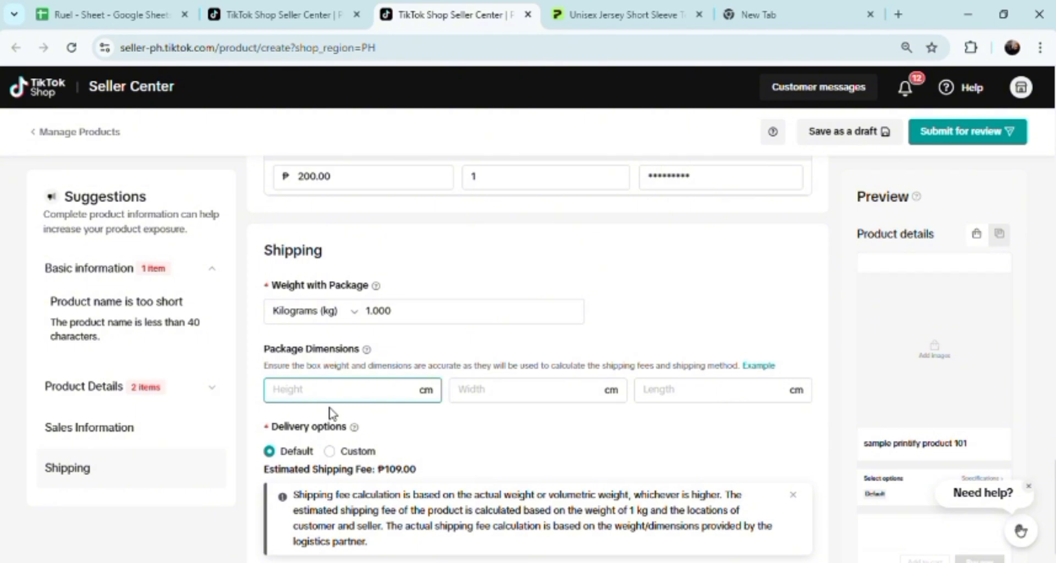
{"action": "type", "text": "3"}
{"action": "left_click", "coordinate": [490, 400]}
{"action": "type", "text": "2"}
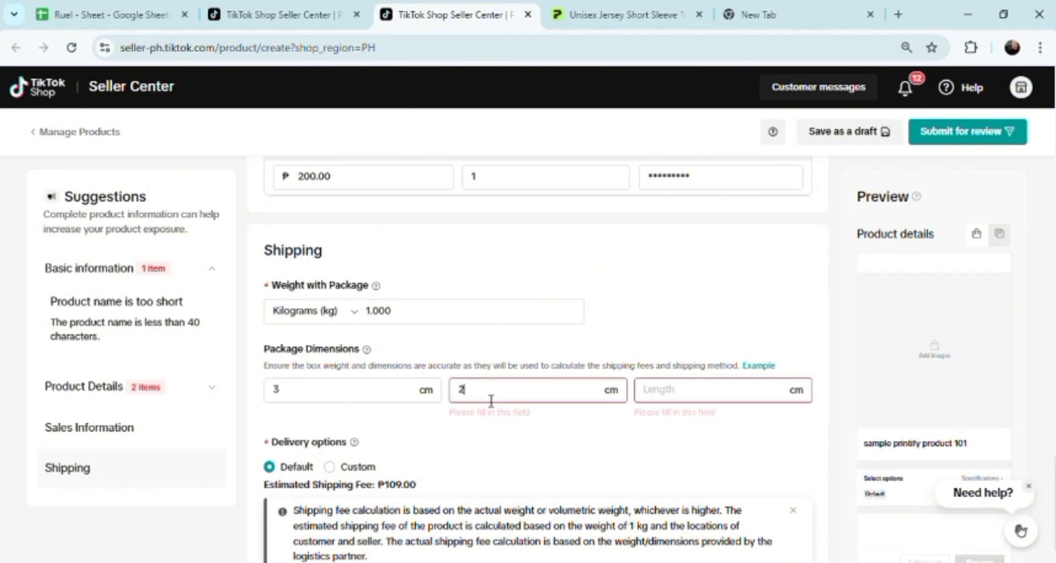
{"action": "left_click", "coordinate": [733, 397]}
{"action": "type", "text": "5"}
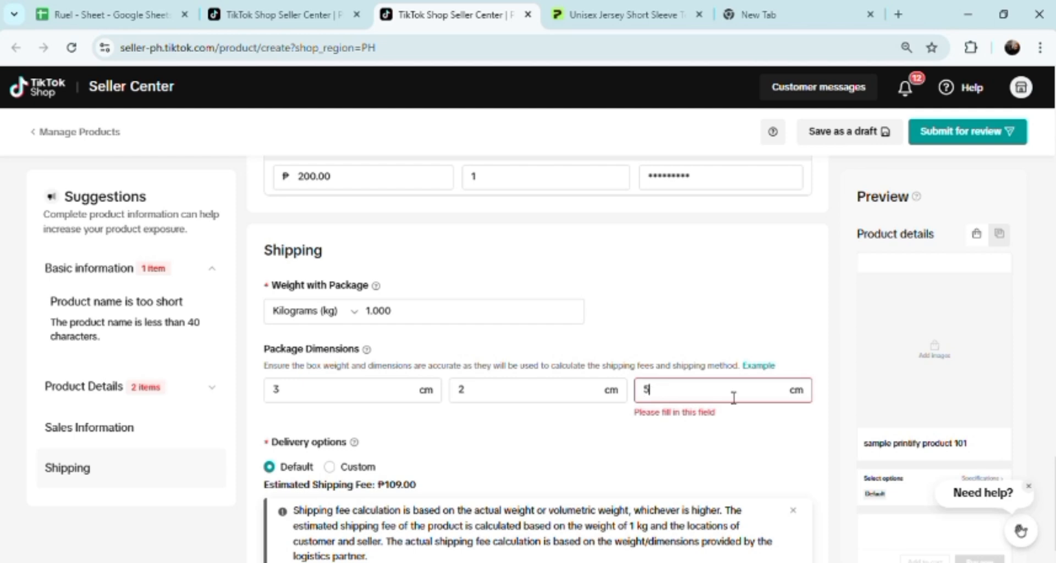
{"action": "left_click", "coordinate": [772, 445]}
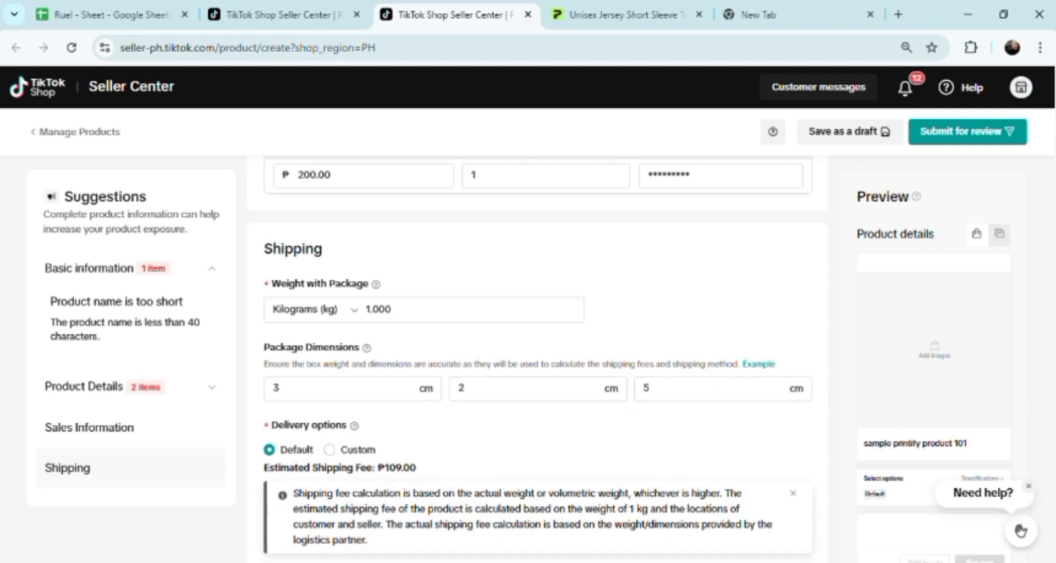
{"action": "scroll", "coordinate": [537, 358], "scroll_direction": "down", "scroll_amount": 1}
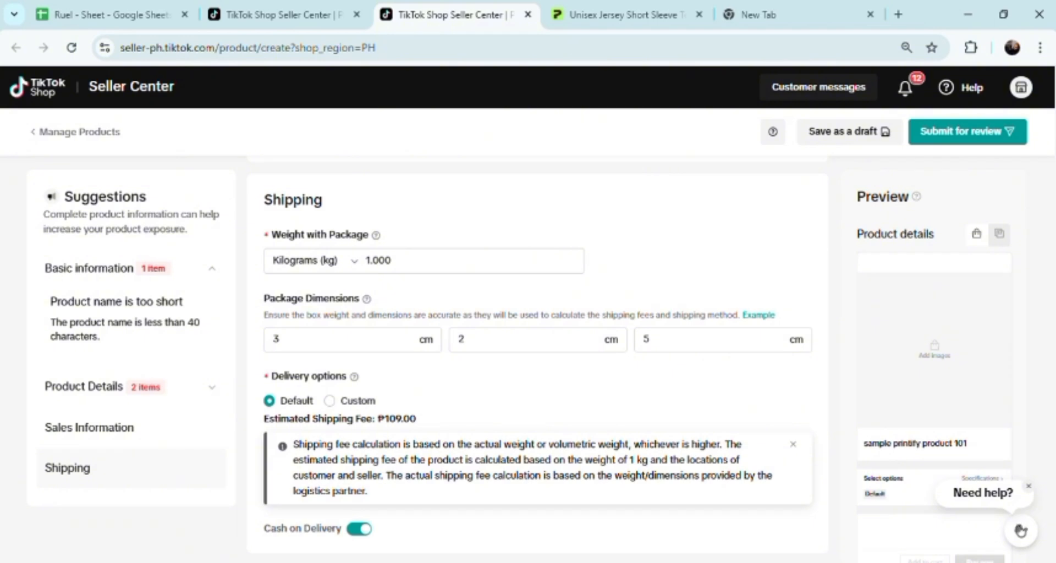